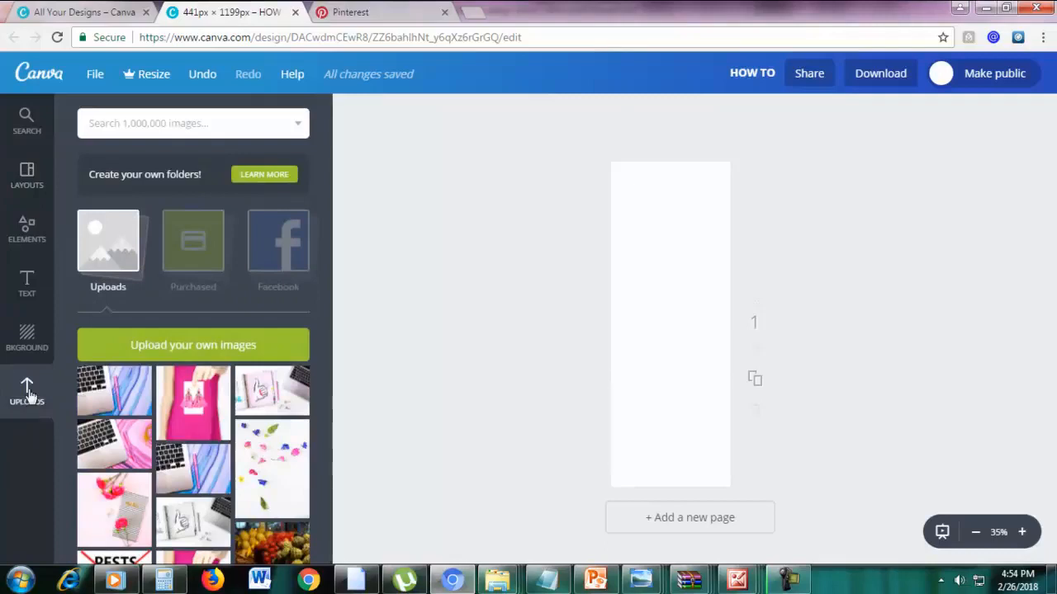
Place the blue marbled laptop photo from the uploads, enlarge it to fill the page, and shift it so the pink pen shows
left_click(136, 344)
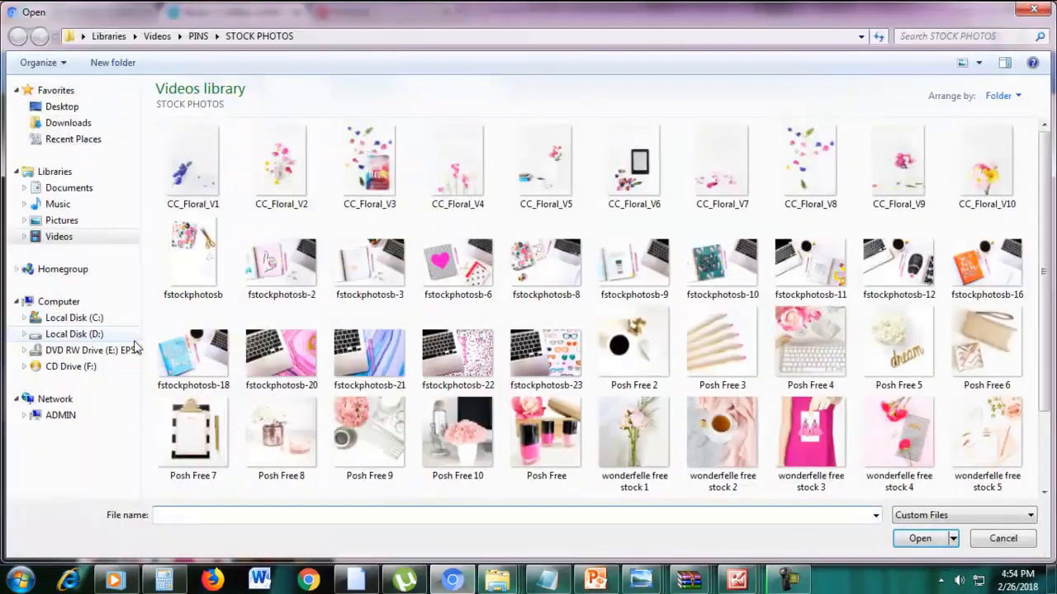
double_click(369, 354)
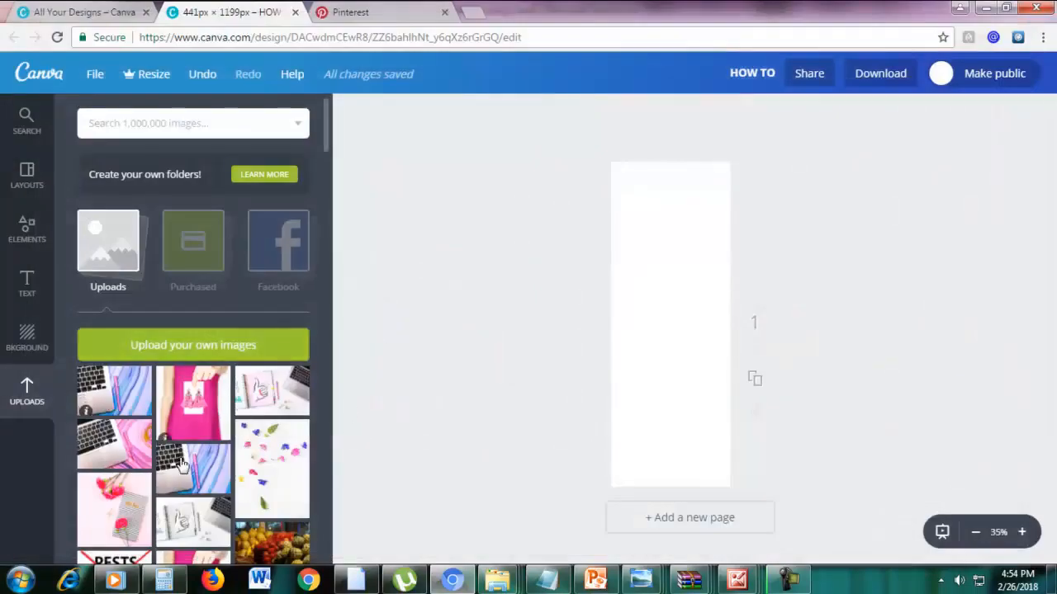
left_click_drag(183, 467, 645, 446)
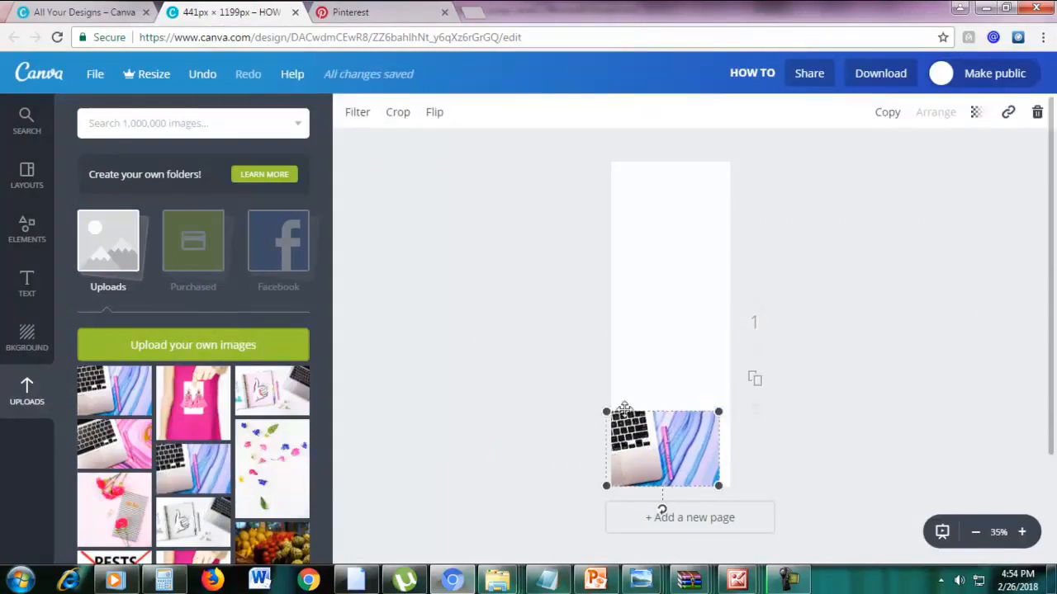
left_click_drag(718, 410, 1054, 109)
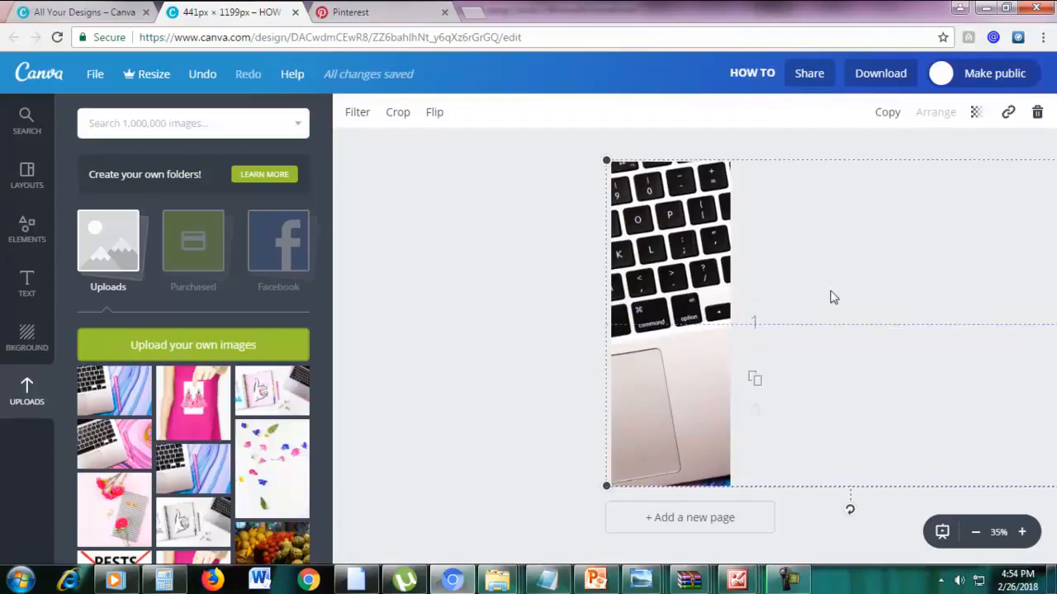
left_click_drag(826, 290, 624, 303)
left_click(949, 276)
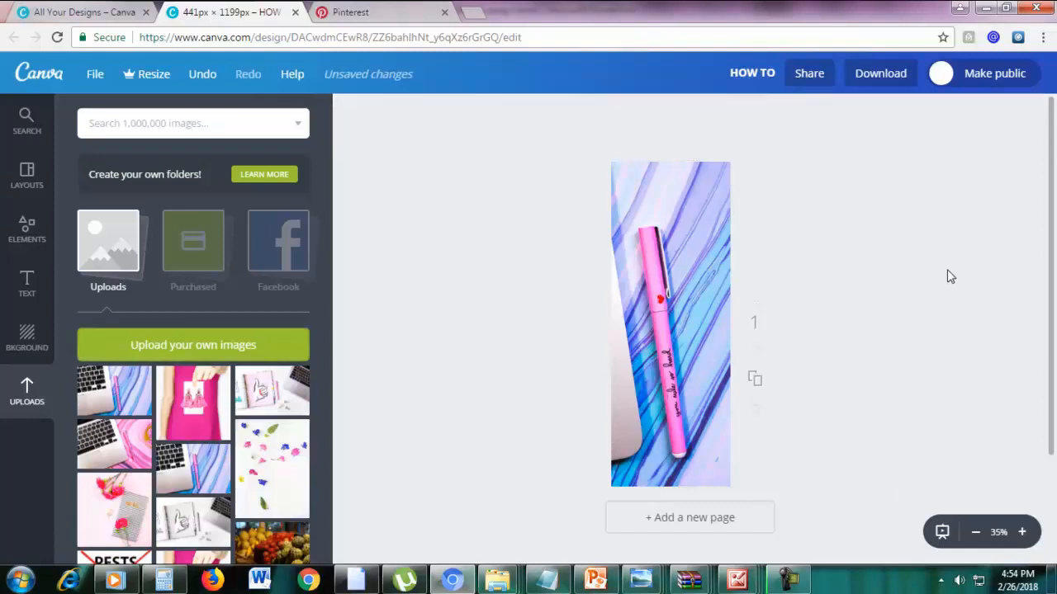
Add a solid square shape and stretch it into a tall rectangle over the photo, leaving a border around it
left_click(12, 239)
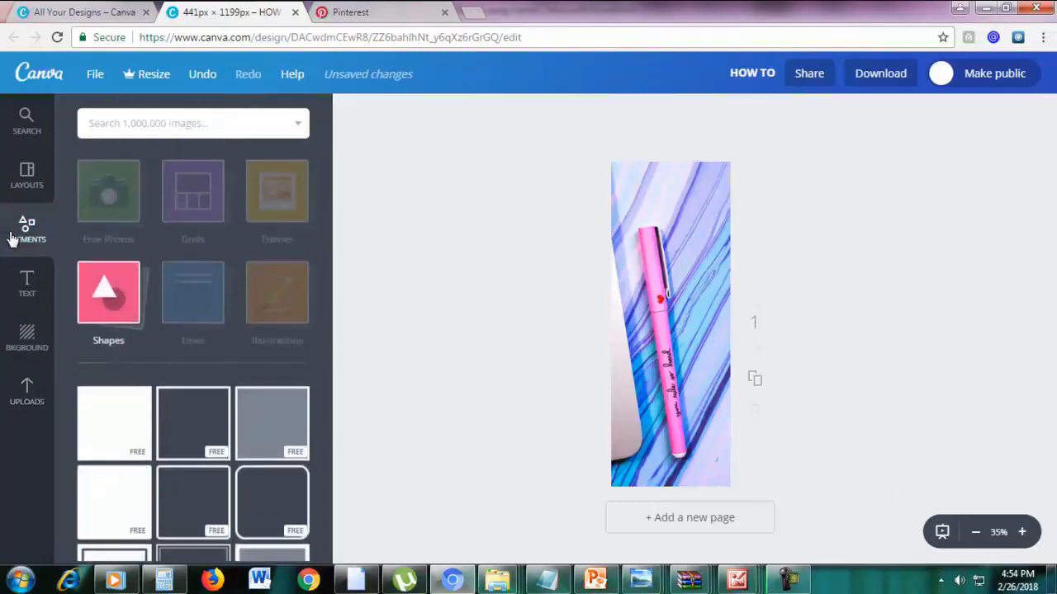
left_click(116, 317)
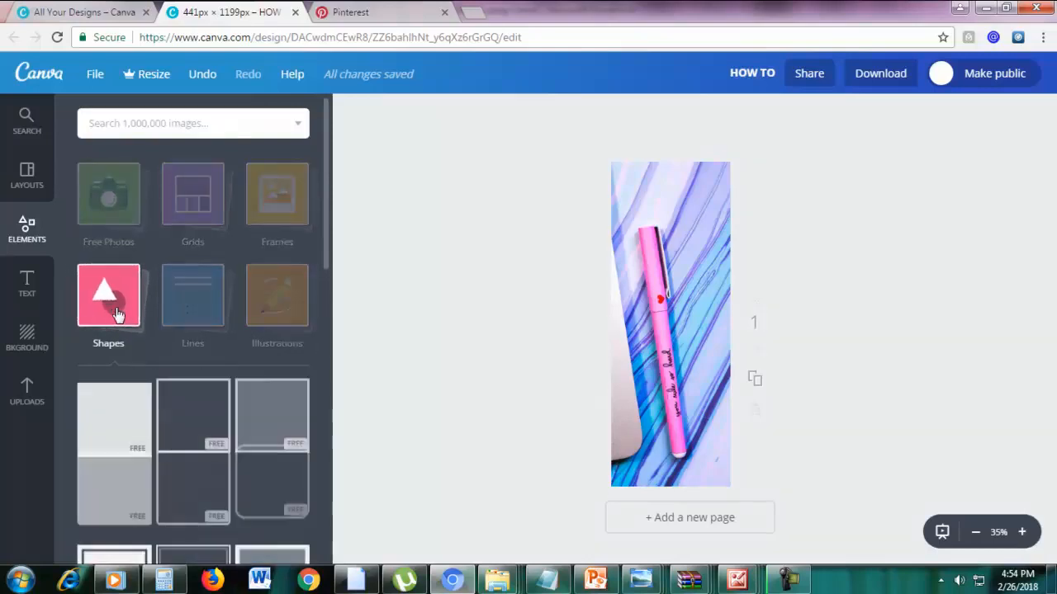
left_click(116, 431)
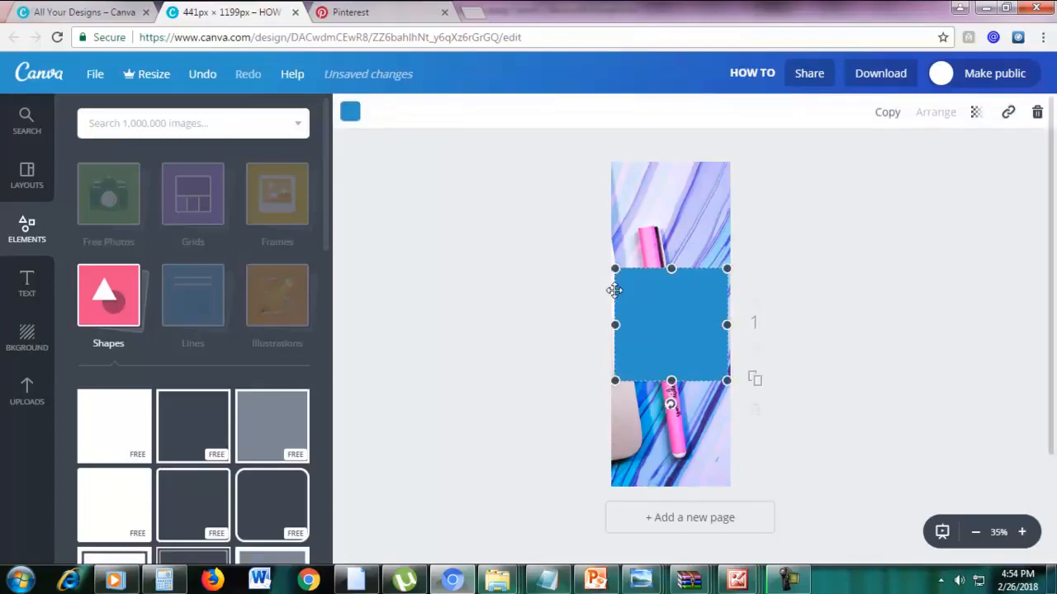
left_click_drag(613, 323, 626, 323)
left_click_drag(722, 324, 717, 323)
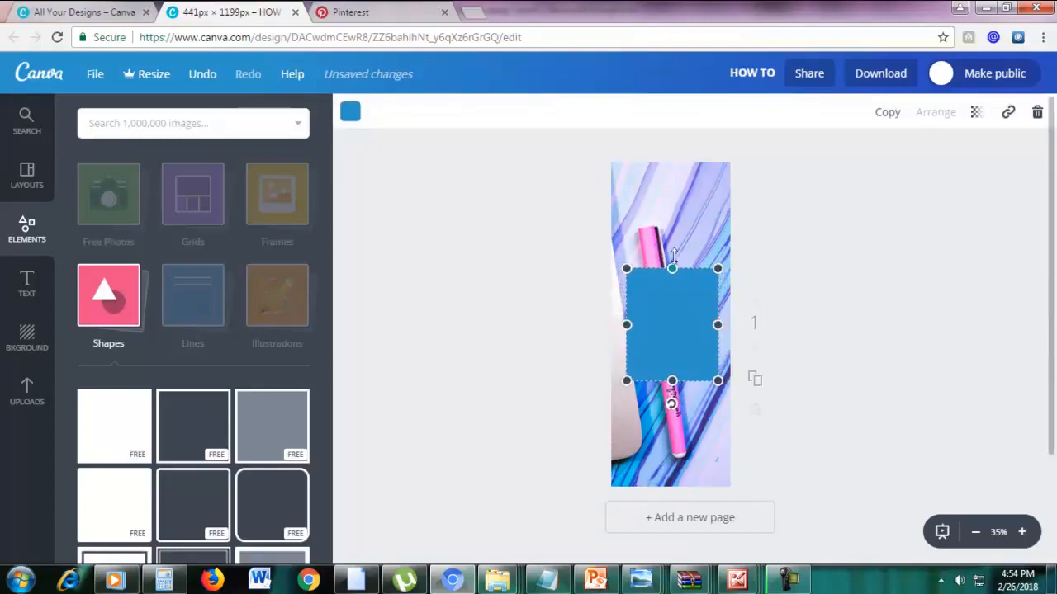
left_click_drag(672, 269, 669, 188)
left_click_drag(626, 284, 622, 284)
left_click_drag(673, 376, 669, 444)
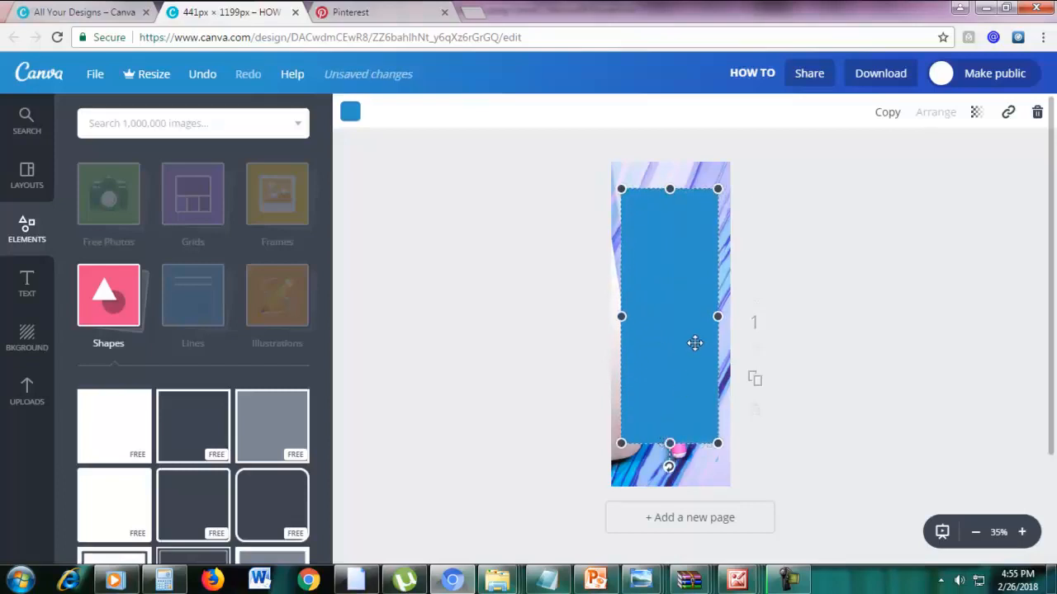
Color the rectangle white, narrow it slightly on both sides and extend its bottom edge
left_click(351, 115)
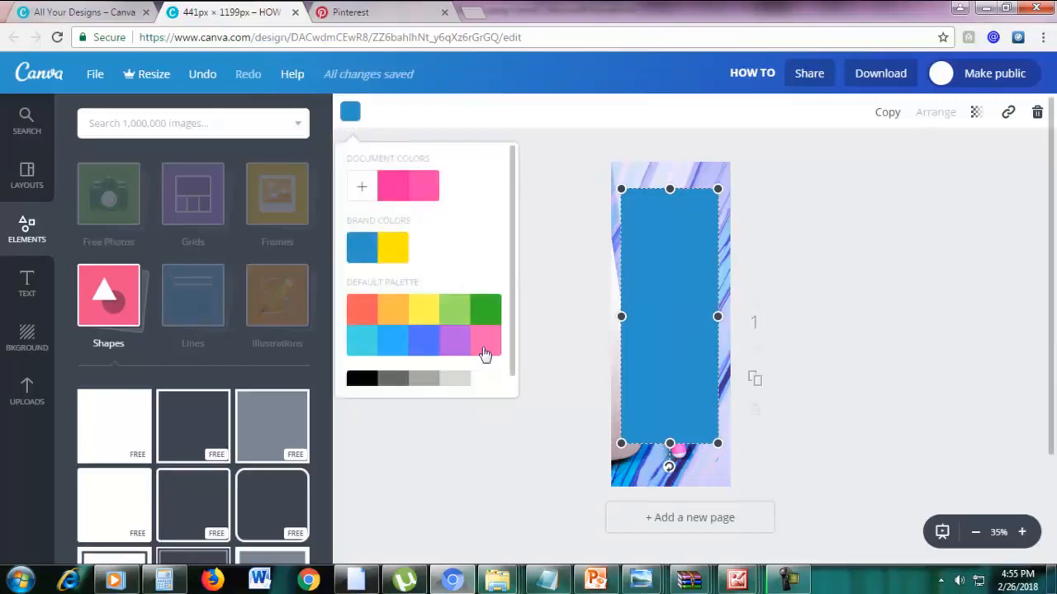
left_click(487, 380)
left_click_drag(623, 316, 627, 317)
left_click_drag(717, 317, 715, 318)
left_click_drag(680, 433, 672, 455)
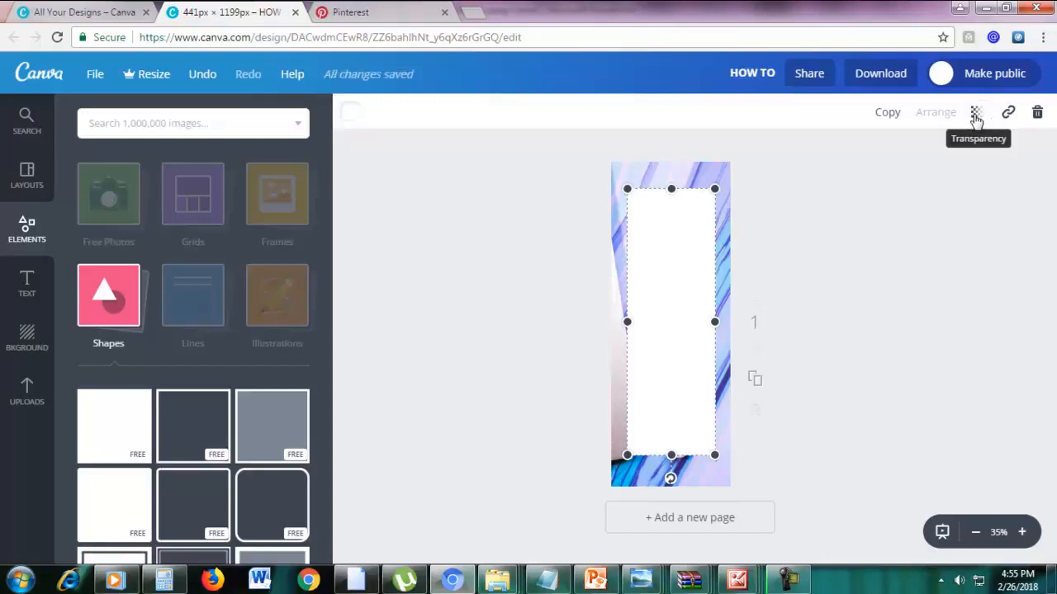
Set the white rectangle's transparency to 90
left_click(976, 115)
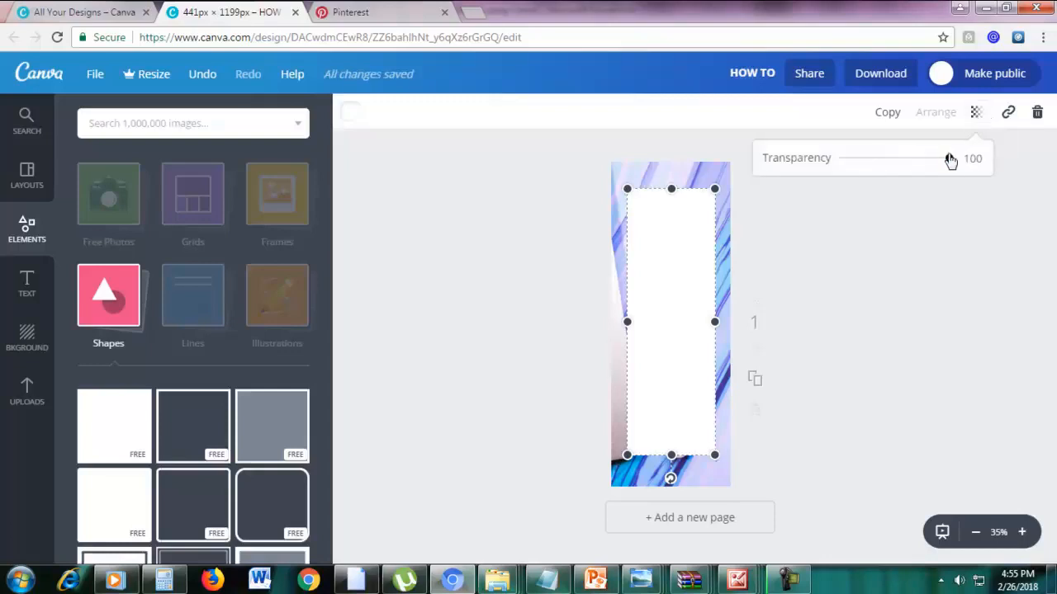
left_click_drag(950, 162, 941, 163)
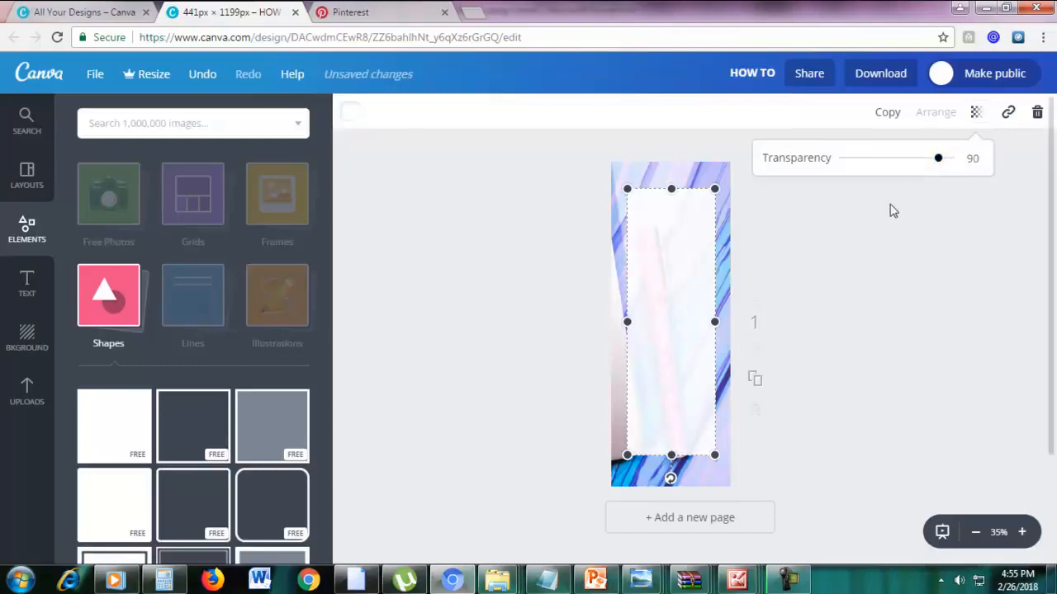
left_click(879, 240)
left_click(866, 260)
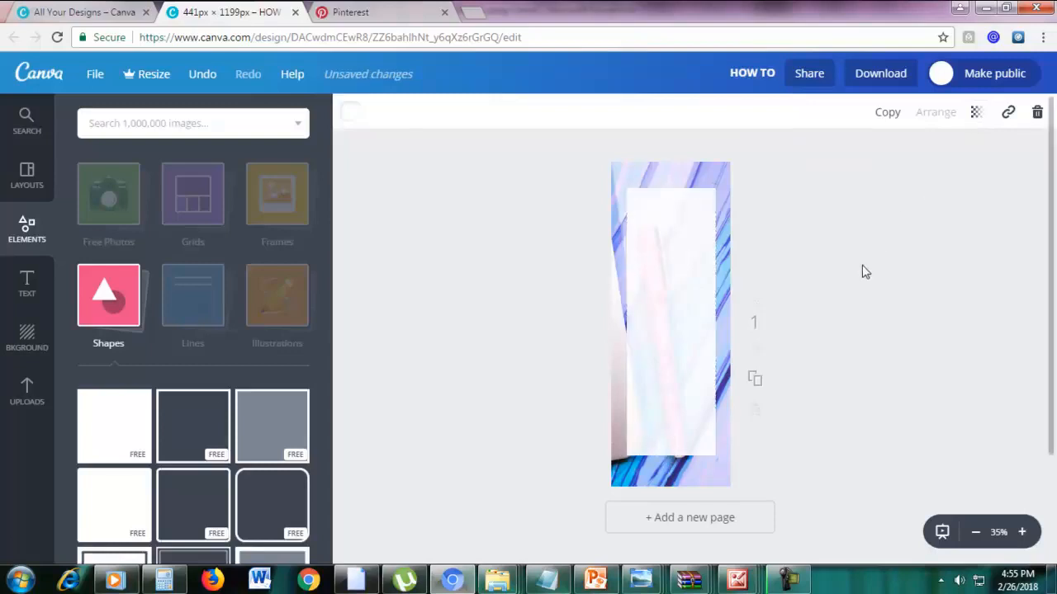
Add a heading reading "HOW TO" and place it centered near the top of the white rectangle
left_click(27, 283)
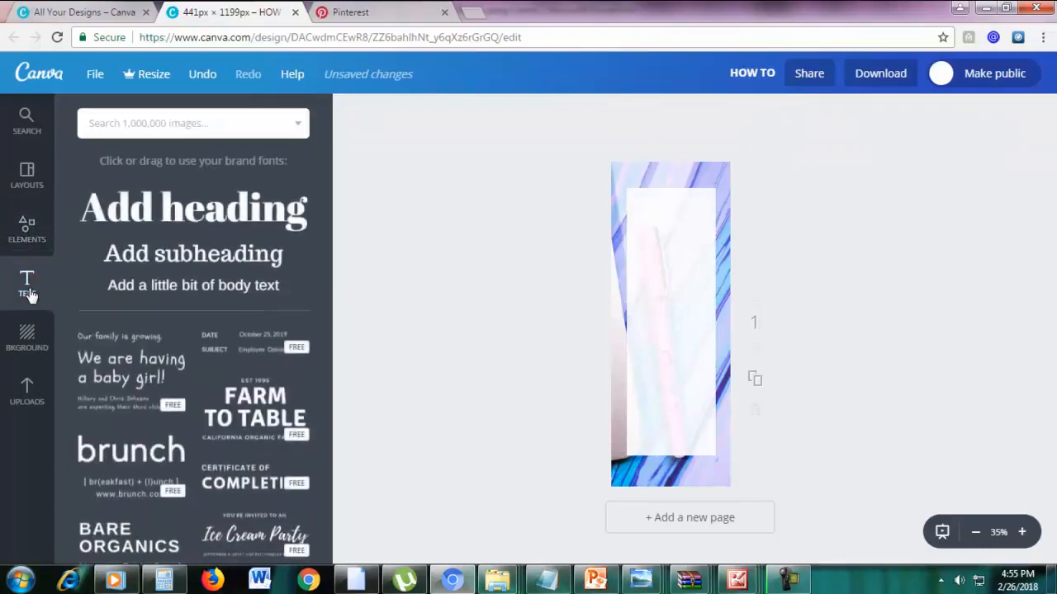
left_click(165, 215)
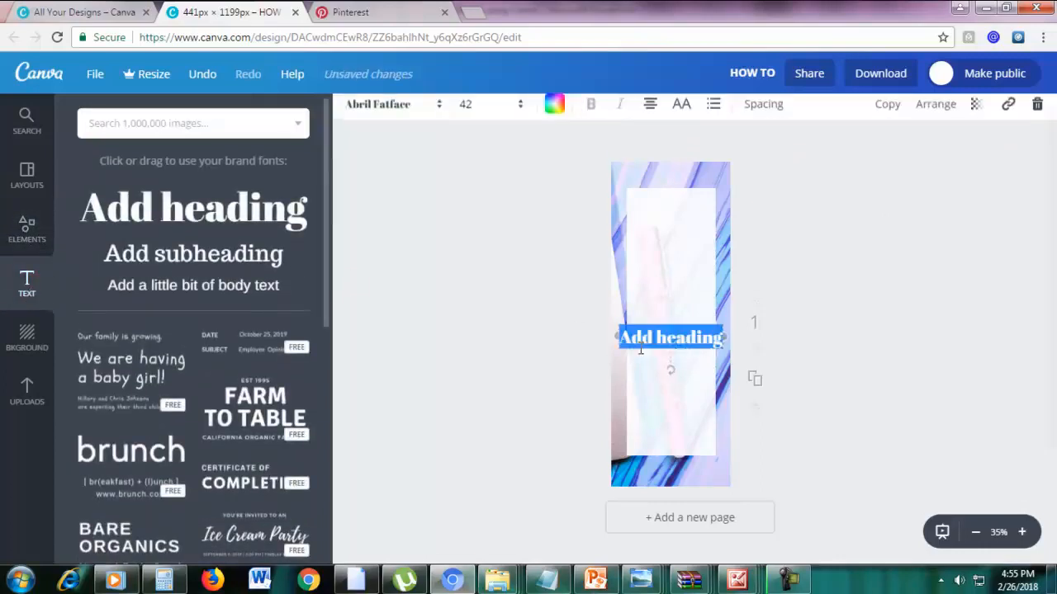
type("HOW TO")
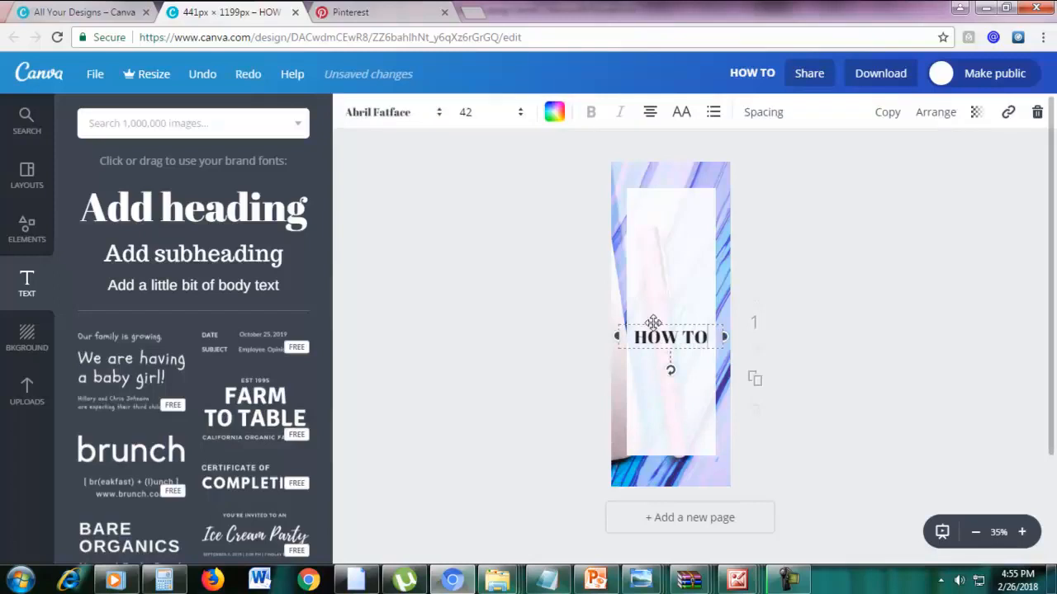
left_click_drag(653, 313, 655, 216)
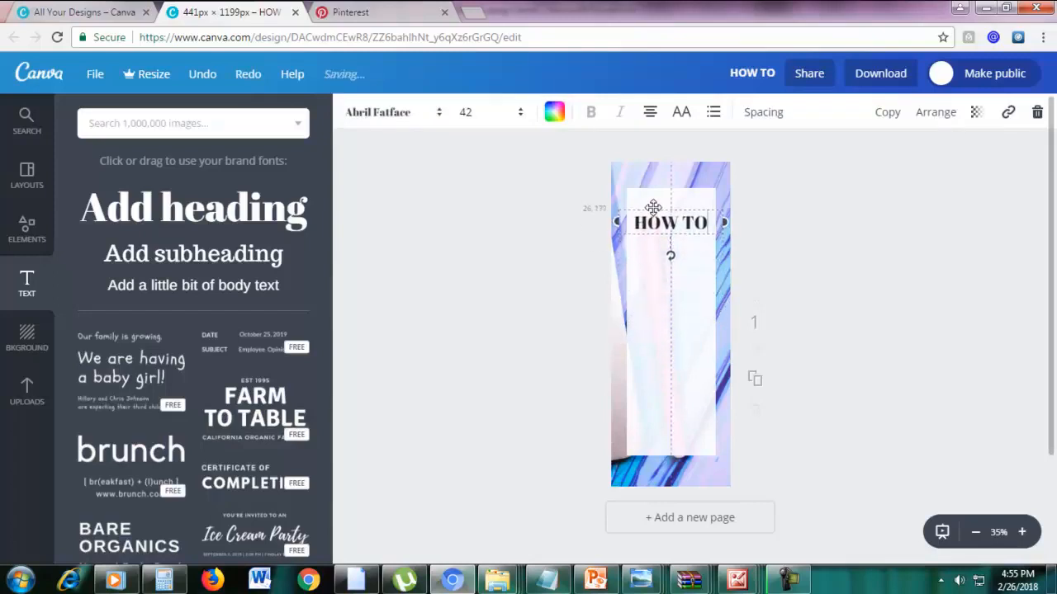
Change the font of the "HOW TO" heading to League Spartan
double_click(655, 219)
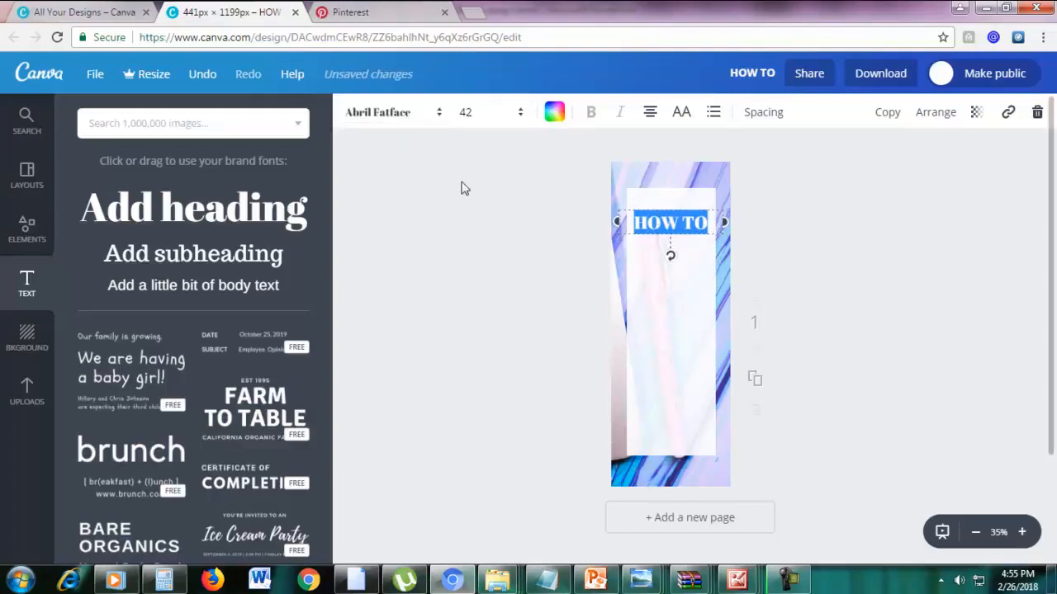
left_click(374, 112)
scroll(454, 297, "down", 15)
scroll(451, 327, "up", 3)
left_click(430, 262)
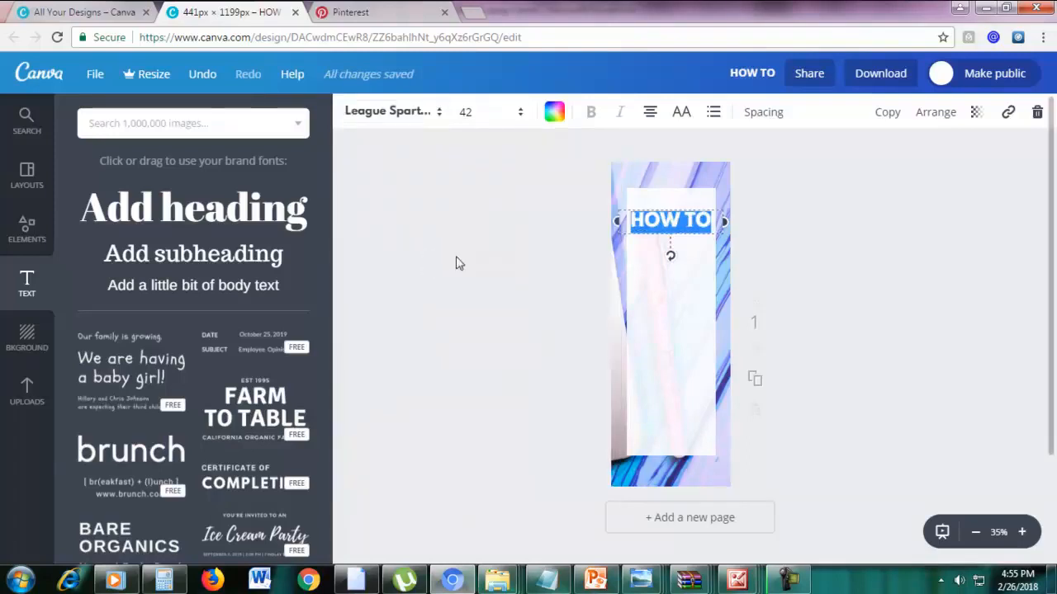
left_click(792, 270)
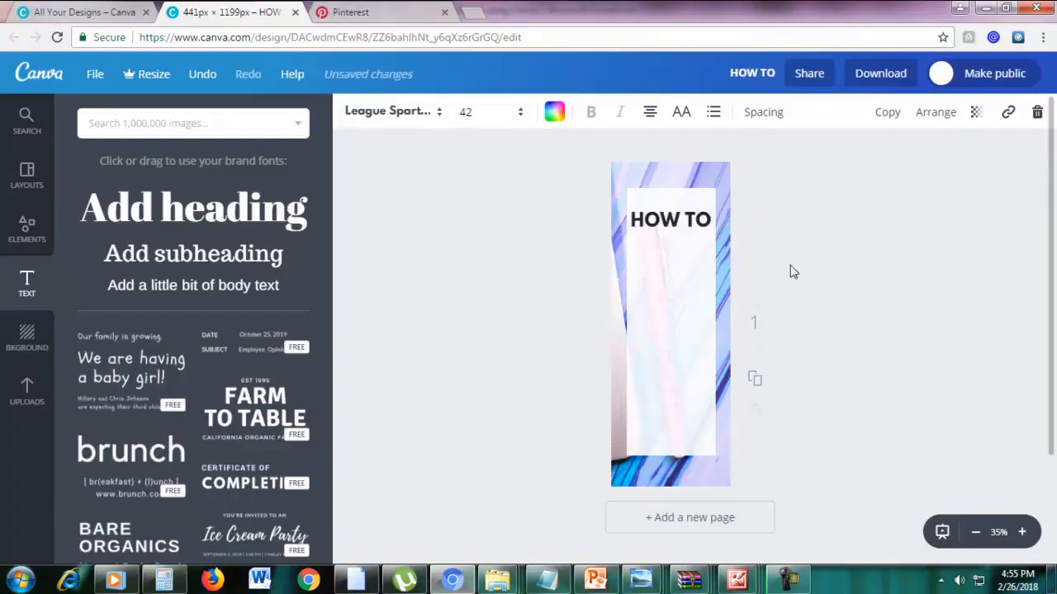
Duplicate the "HOW TO" heading, position the copy directly below it, and change its text to "START A"
left_click(682, 217)
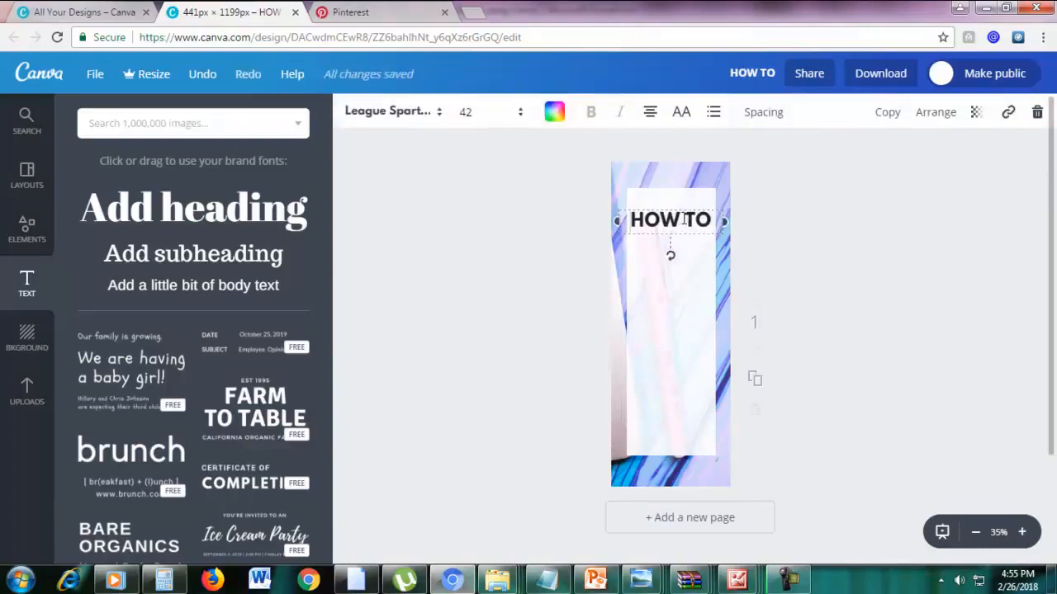
left_click(885, 113)
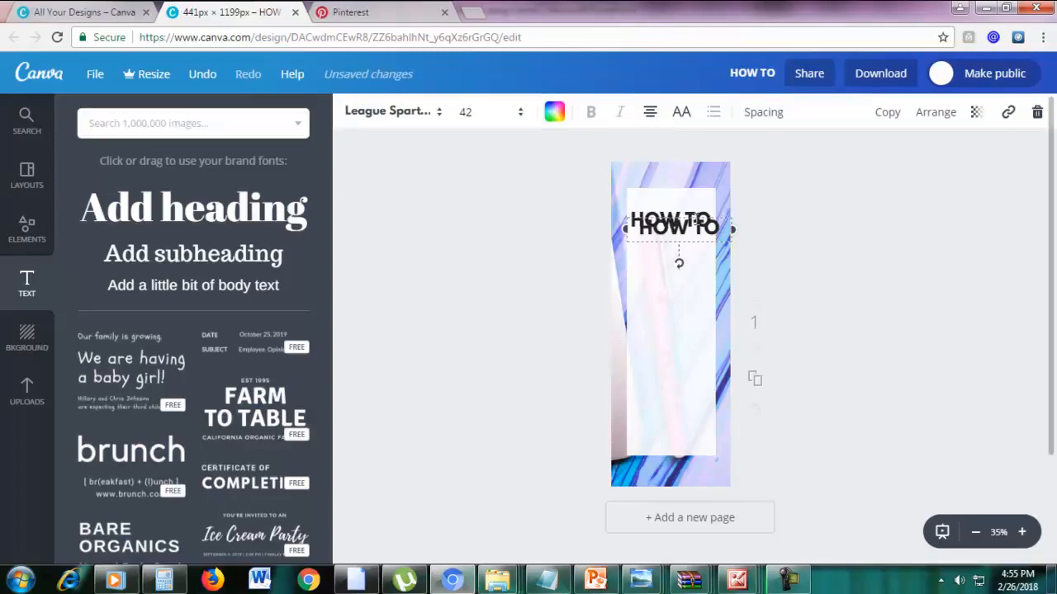
left_click_drag(696, 217, 692, 235)
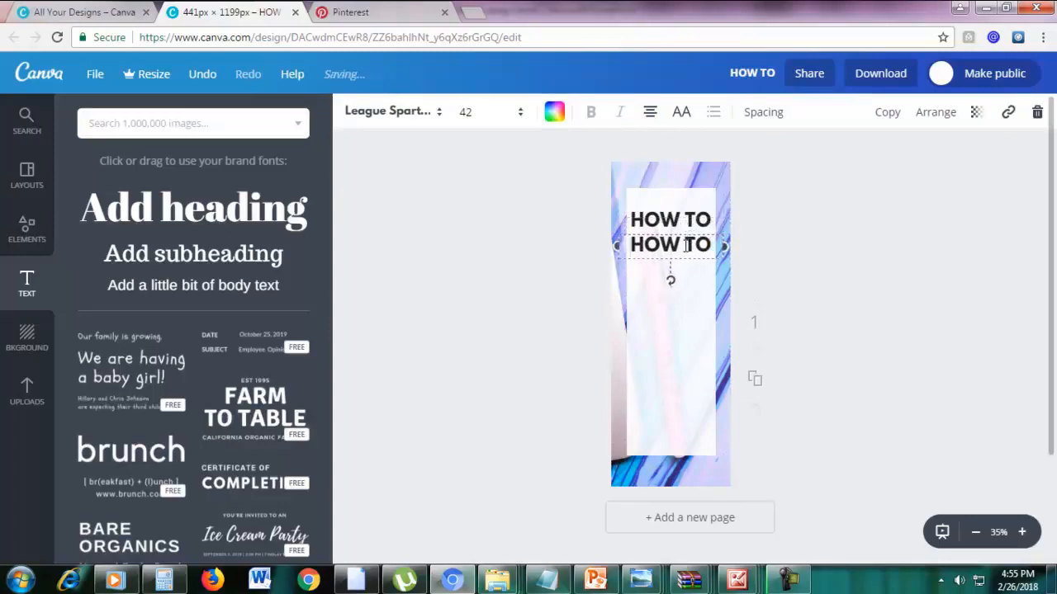
double_click(672, 244)
type("START A")
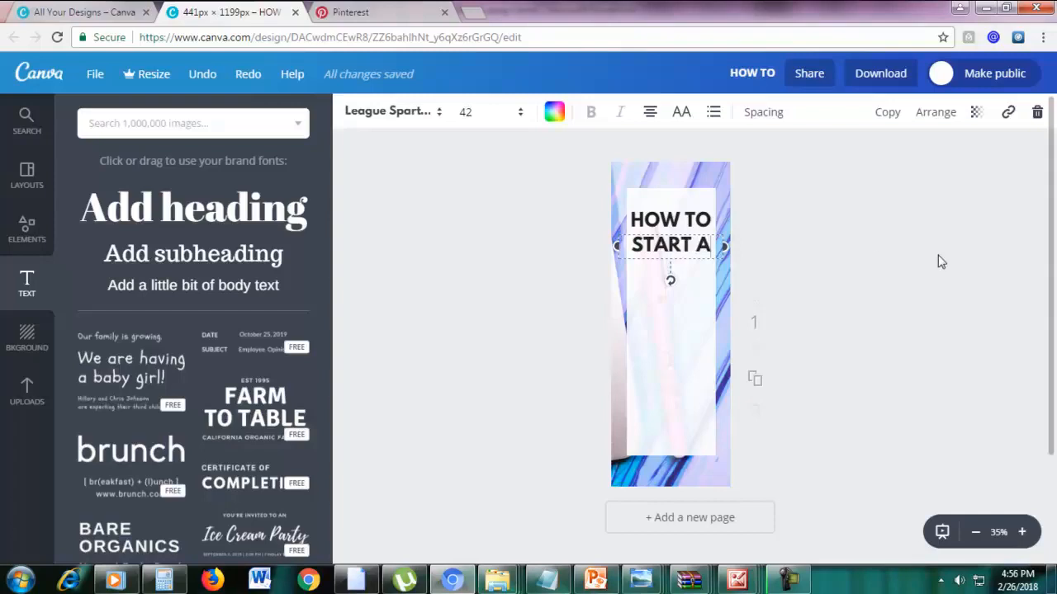
left_click_drag(692, 255, 692, 249)
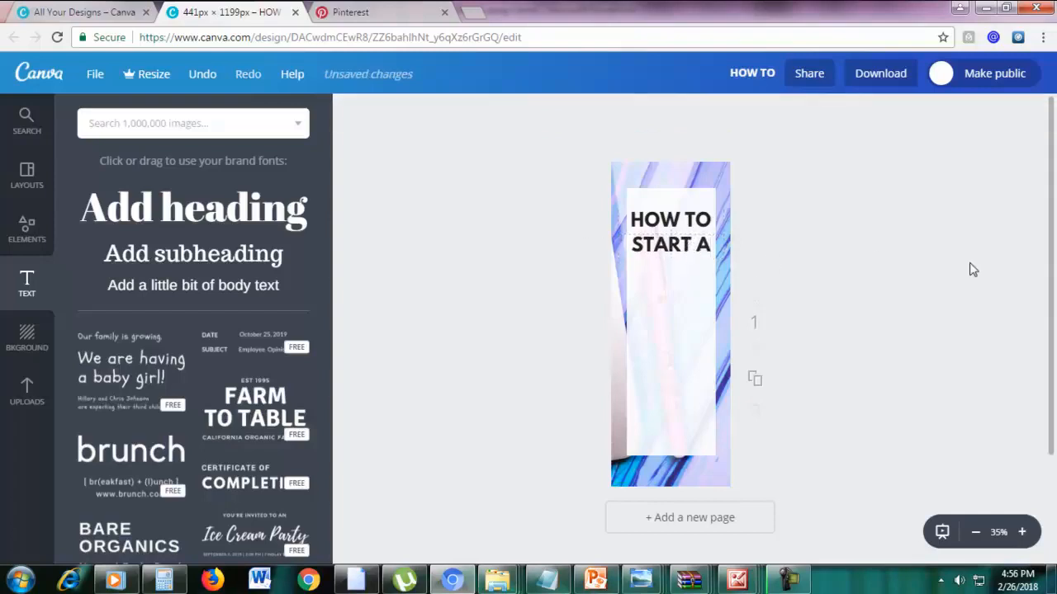
Add another heading reading "Blog" and place it centered below "START A"
left_click(145, 217)
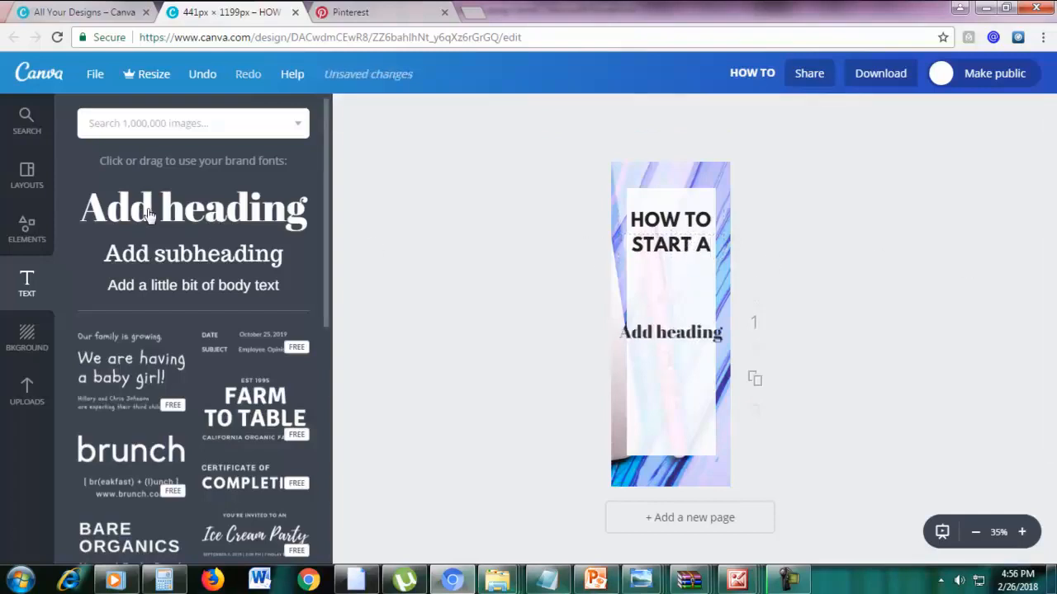
double_click(700, 342)
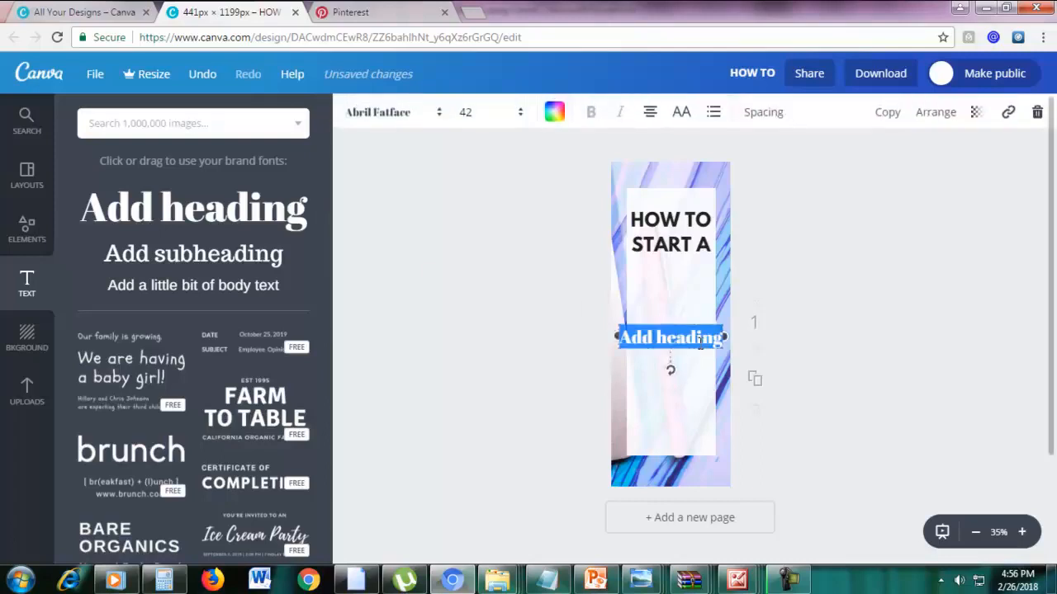
type("blog")
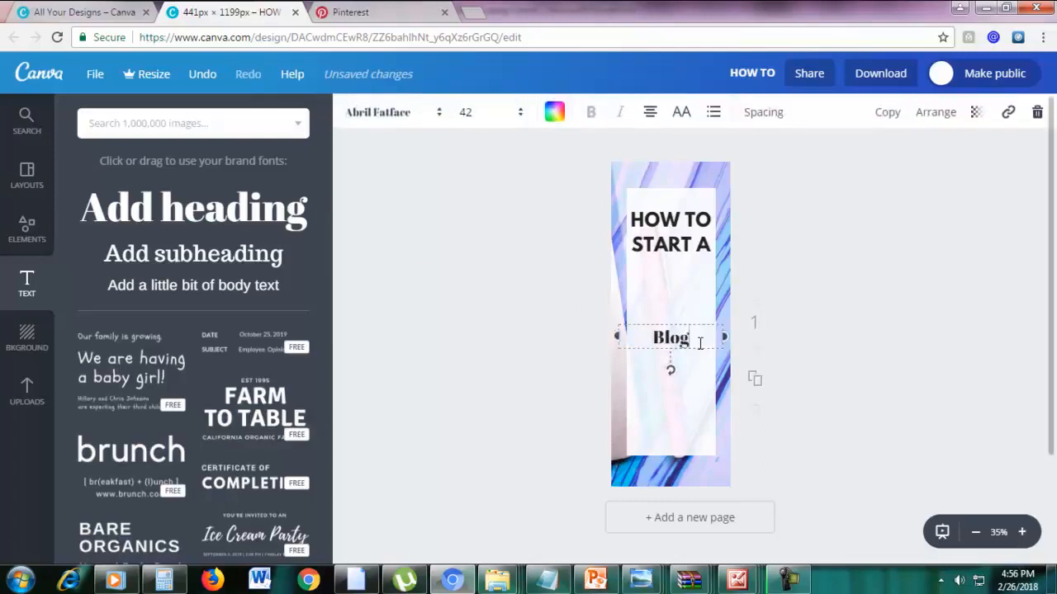
left_click_drag(686, 322, 688, 266)
Set the font size of the "Blog" heading to 80
double_click(684, 281)
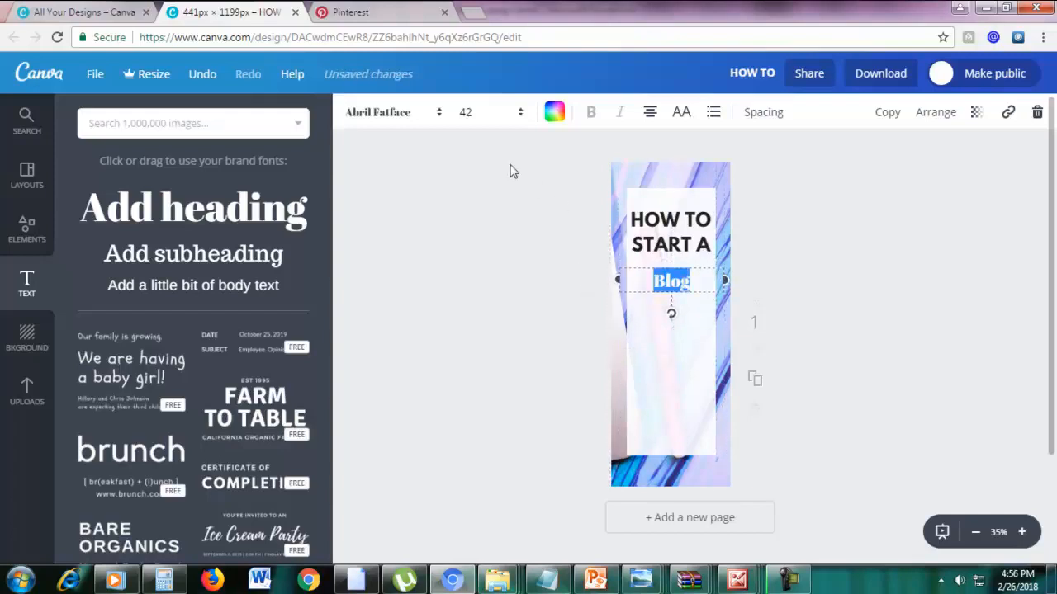
left_click(465, 113)
type("80")
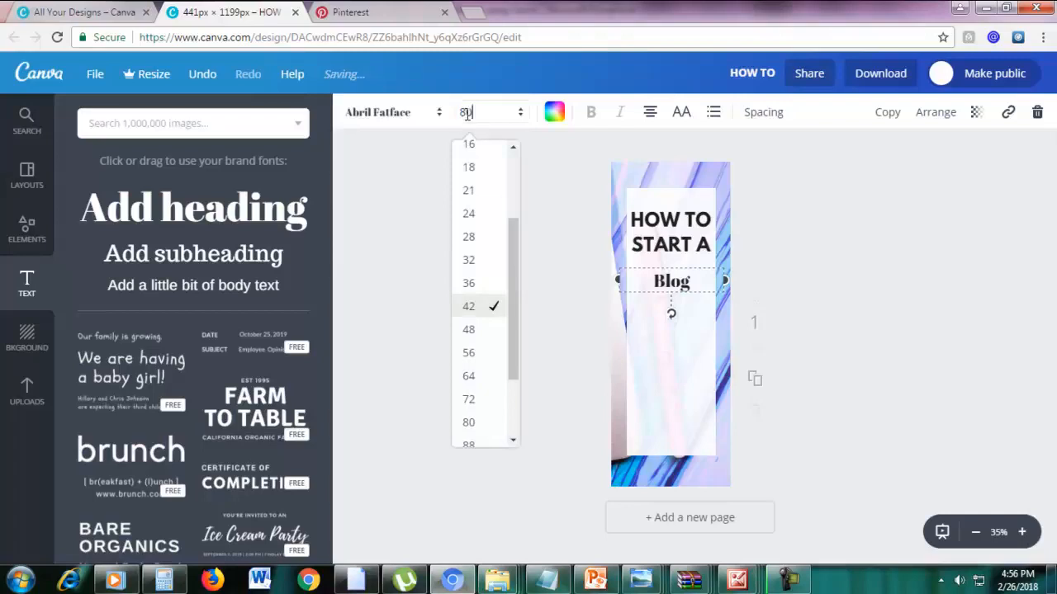
key("Return")
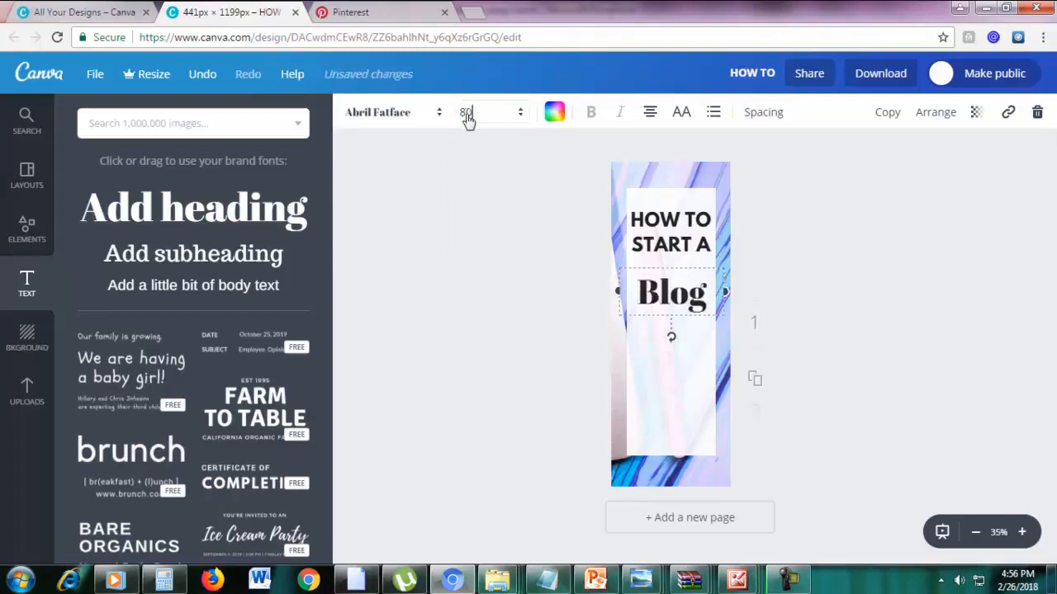
Change the font of the "Blog" heading to Pacifico
double_click(687, 301)
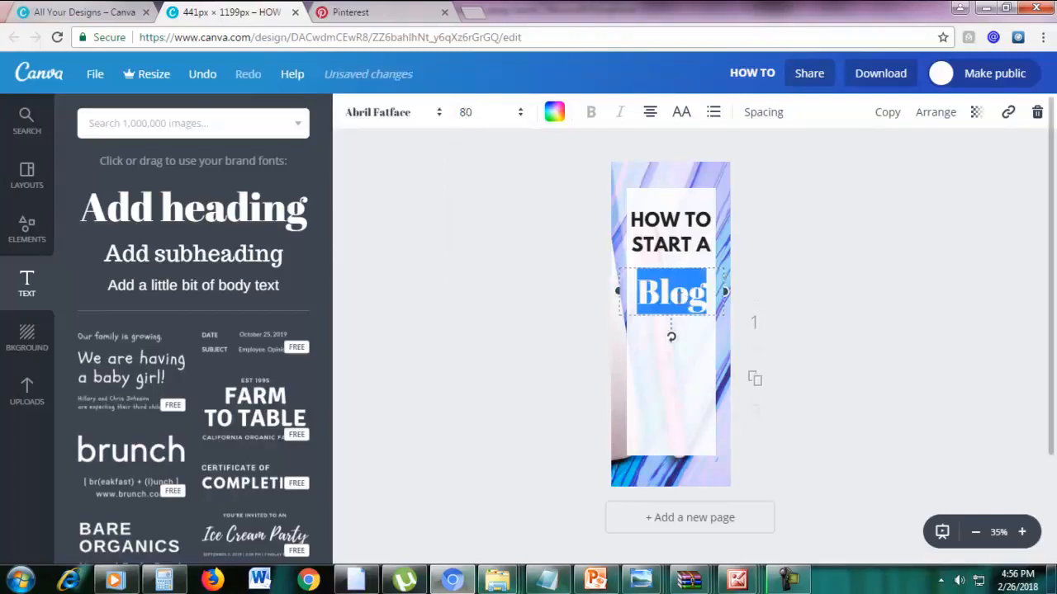
left_click(401, 115)
scroll(449, 289, "down", 10)
scroll(457, 312, "down", 8)
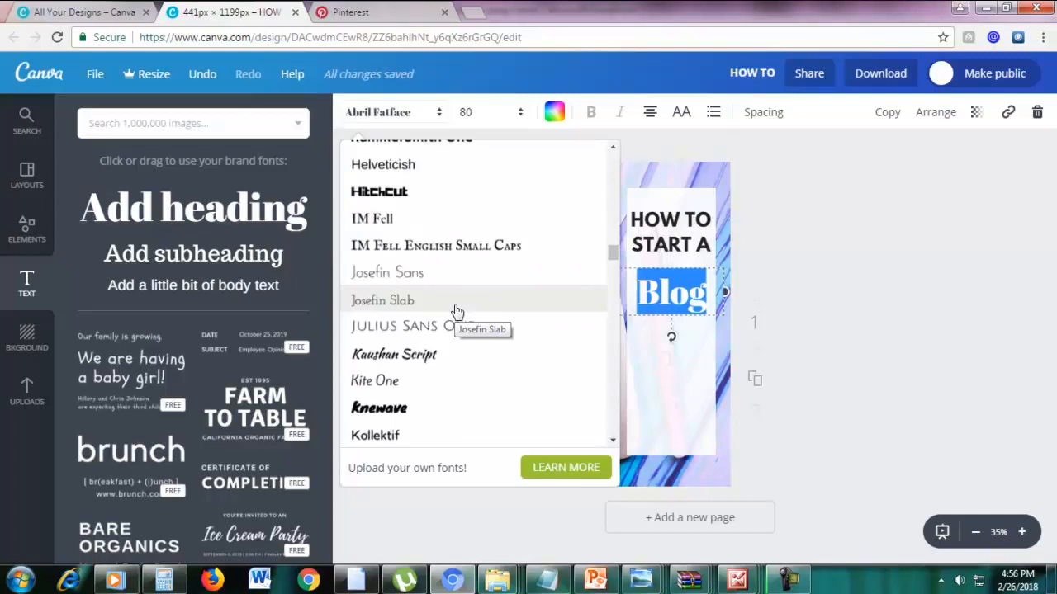
scroll(456, 312, "down", 10)
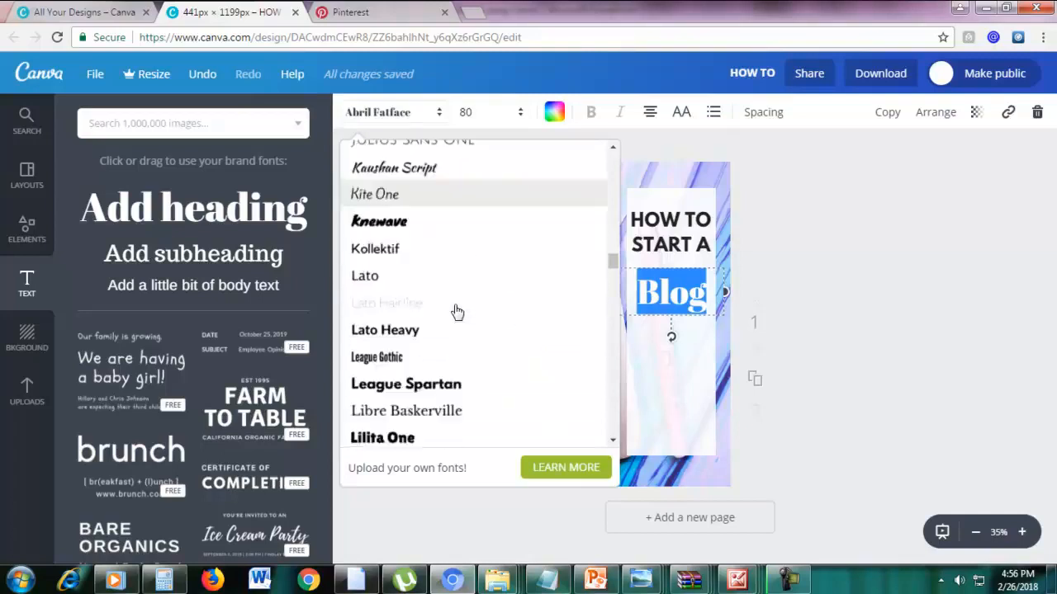
scroll(457, 313, "down", 7)
scroll(455, 309, "down", 1)
scroll(455, 309, "up", 1)
left_click(452, 330)
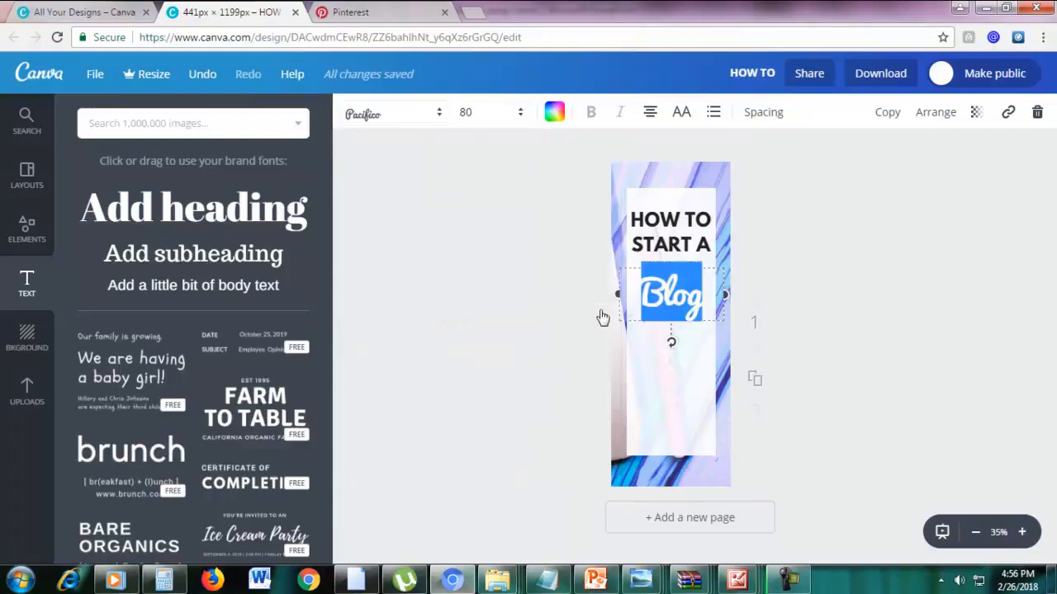
Change the text colour of the "Blog" heading to pink
left_click(705, 301)
left_click_drag(708, 302, 644, 300)
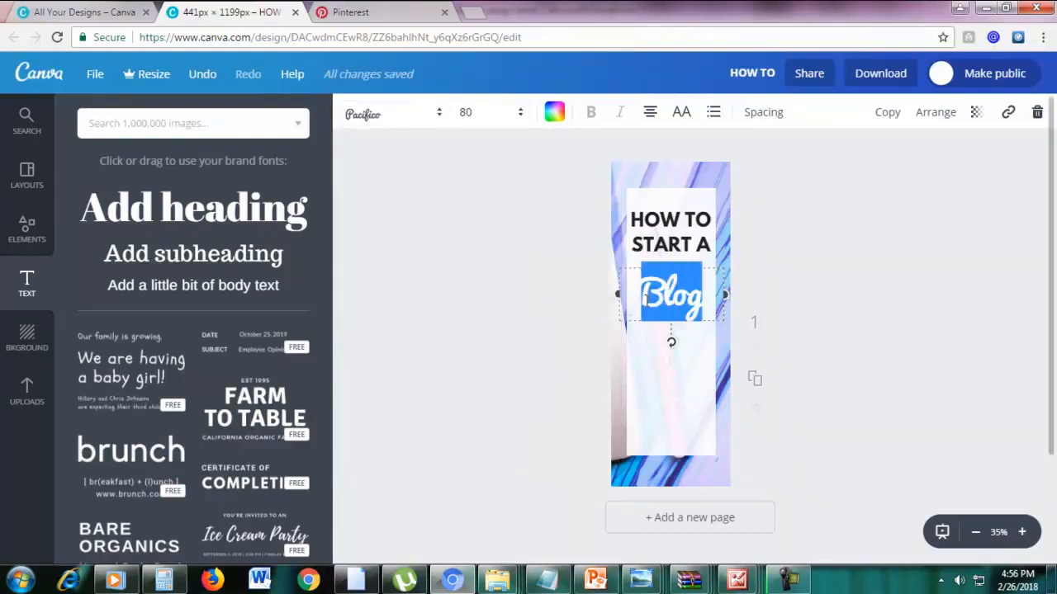
left_click(554, 116)
left_click(600, 191)
left_click(811, 241)
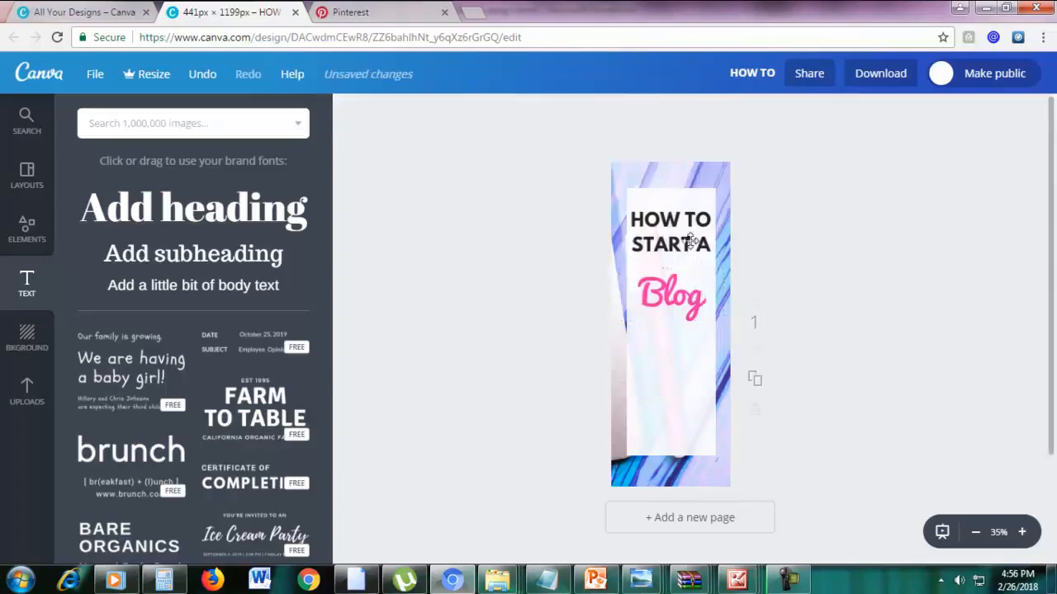
Move the "START A" heading slightly down to space it evenly between "HOW TO" and "Blog"
mouse_move(694, 255)
left_mouse_down()
mouse_move(696, 245)
mouse_move(692, 257)
left_mouse_up()
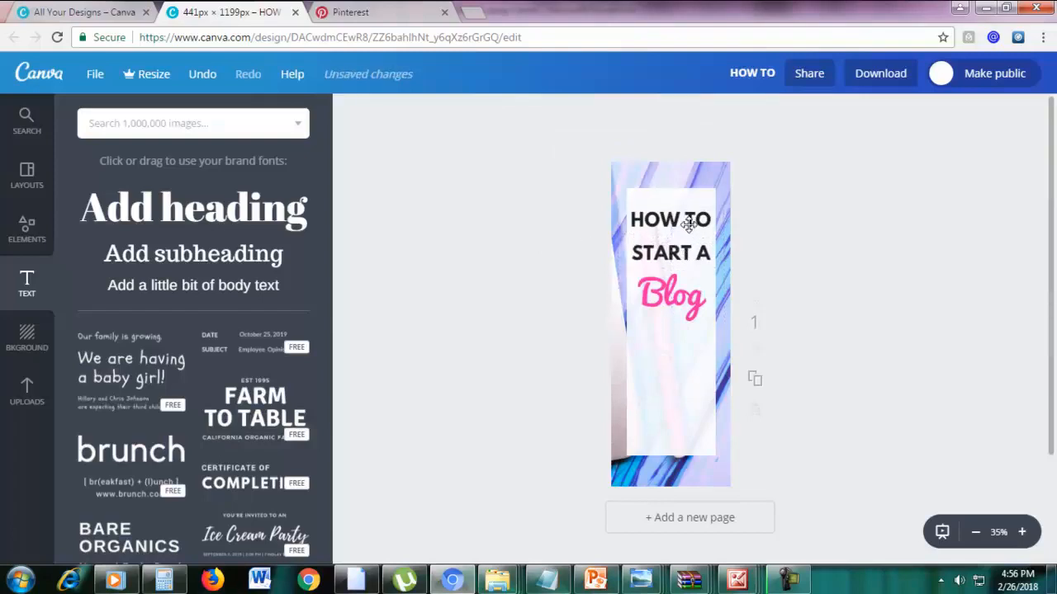
left_click(689, 224)
left_click(916, 286)
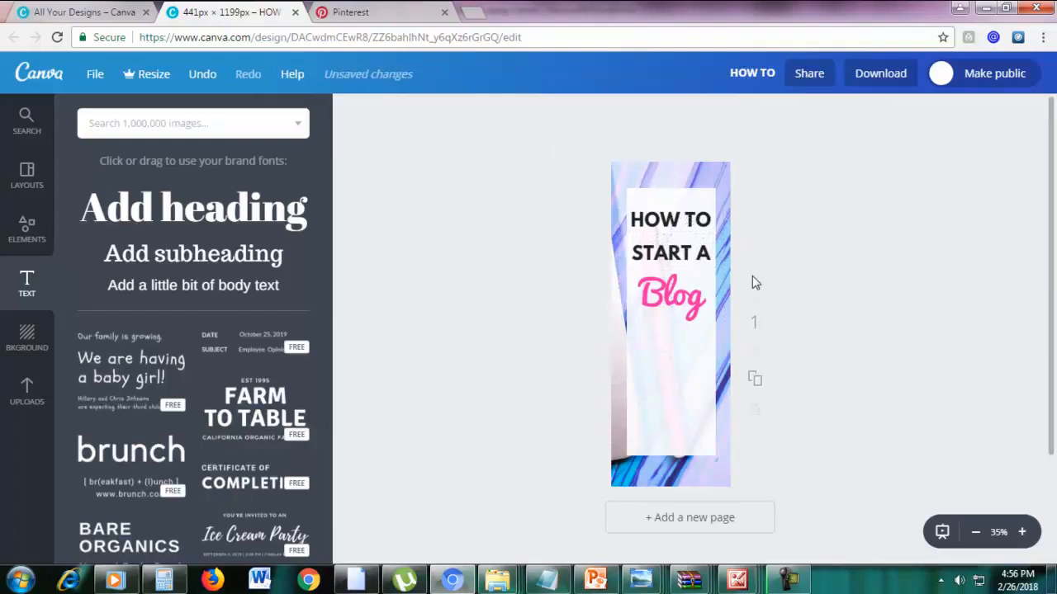
Duplicate the "START A" heading, place the copy centered below "Blog", and change its text to "IN JUST"
left_click(689, 258)
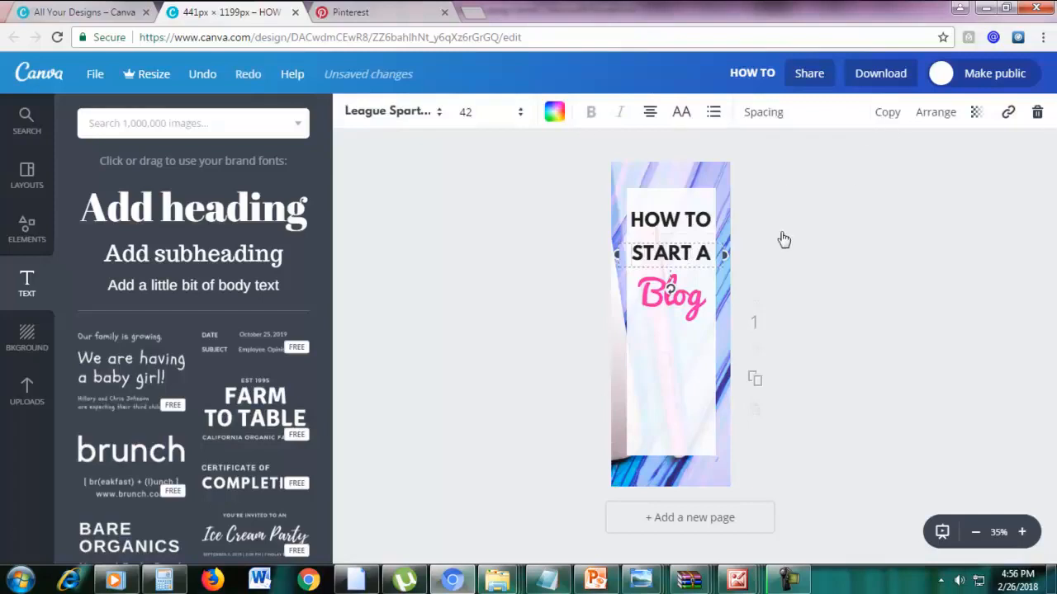
left_click_drag(712, 252, 697, 333)
triple_click(697, 340)
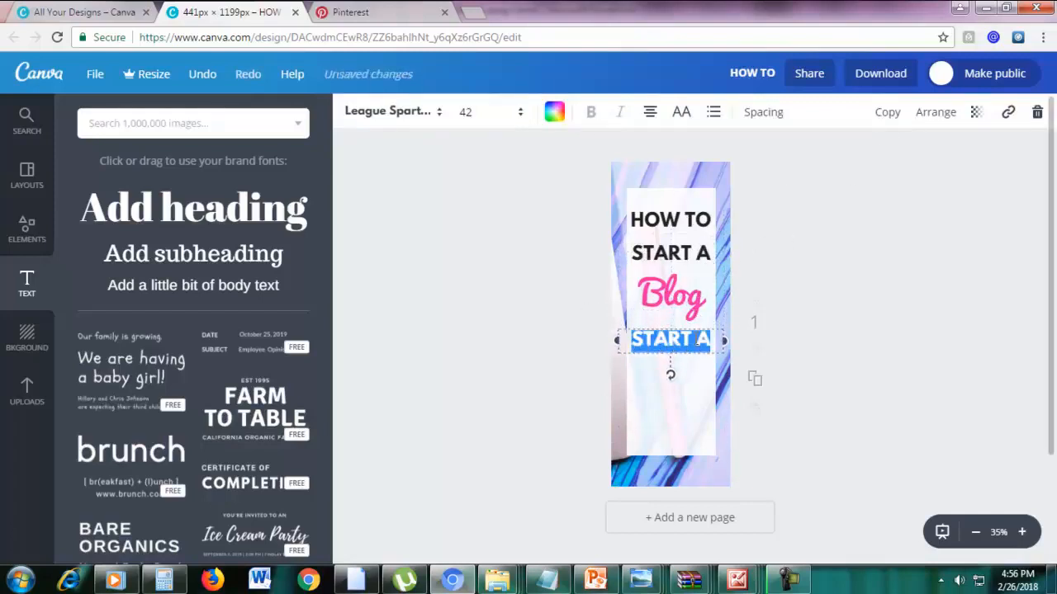
type("in")
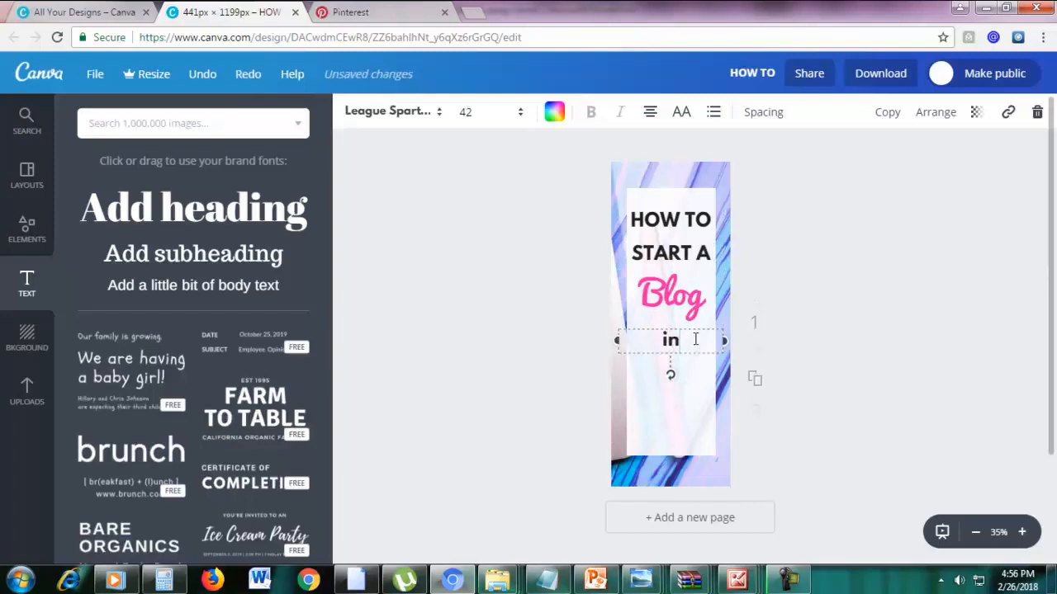
type(" just")
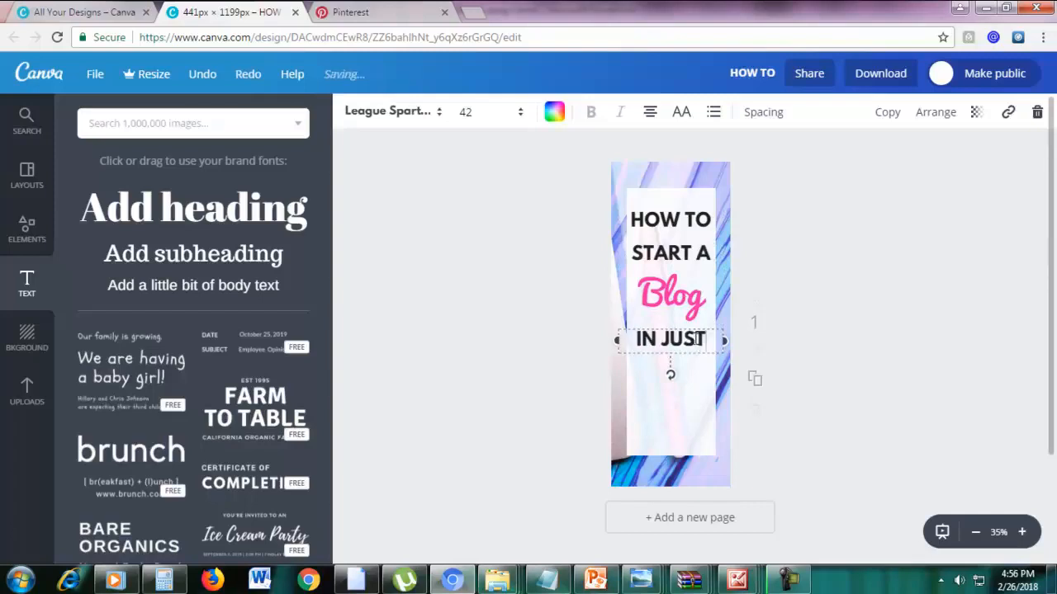
Duplicate the pink "Blog" heading, place the copy centered below "IN JUST", and change its text to "20"
left_click(700, 306)
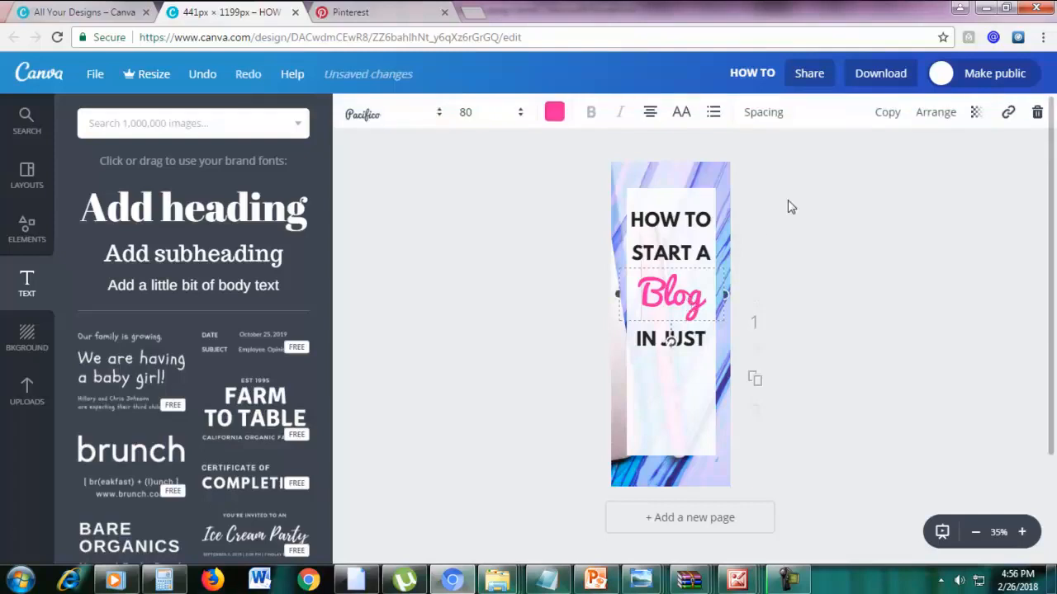
left_click(898, 114)
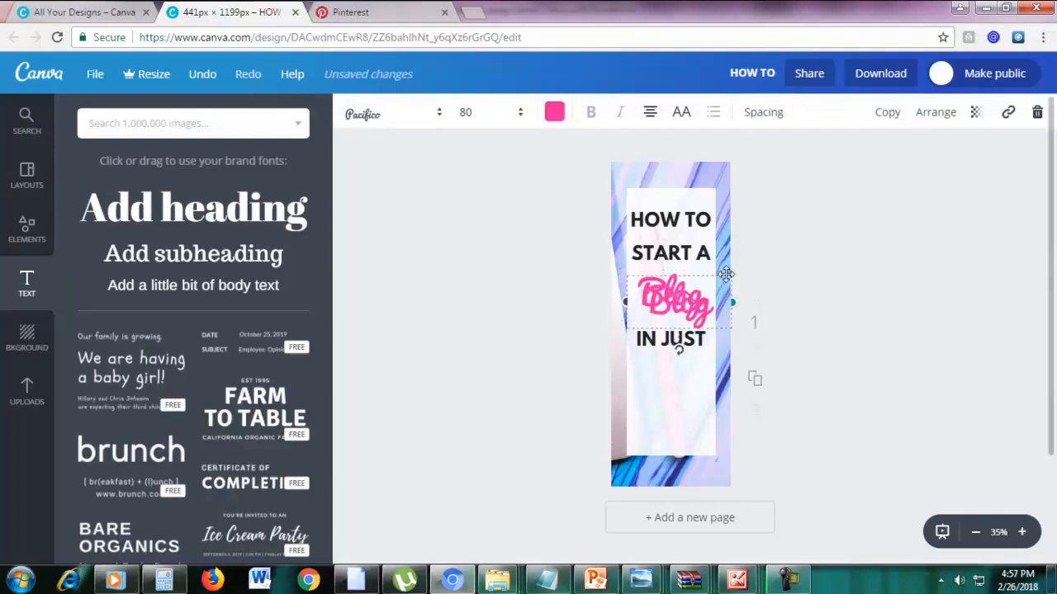
left_click_drag(722, 289, 715, 359)
double_click(682, 373)
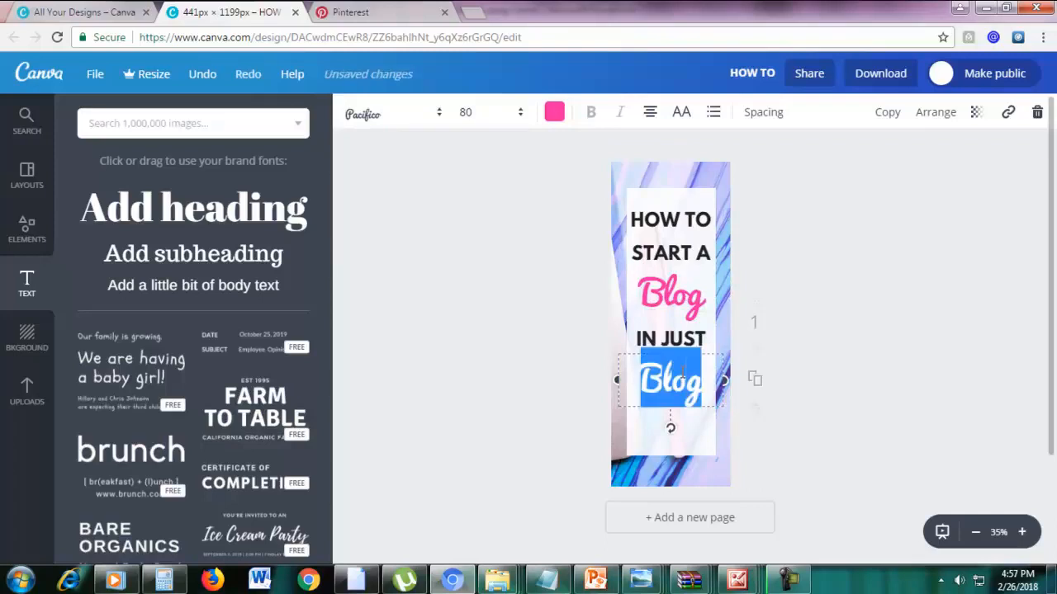
type("20")
mouse_move(678, 377)
left_mouse_down()
mouse_move(682, 334)
mouse_move(675, 404)
mouse_move(673, 387)
left_mouse_up()
Duplicate the "IN JUST" heading below "20" and change the copy's text to "MINUTES"
left_click(672, 338)
left_click(889, 115)
triple_click(677, 402)
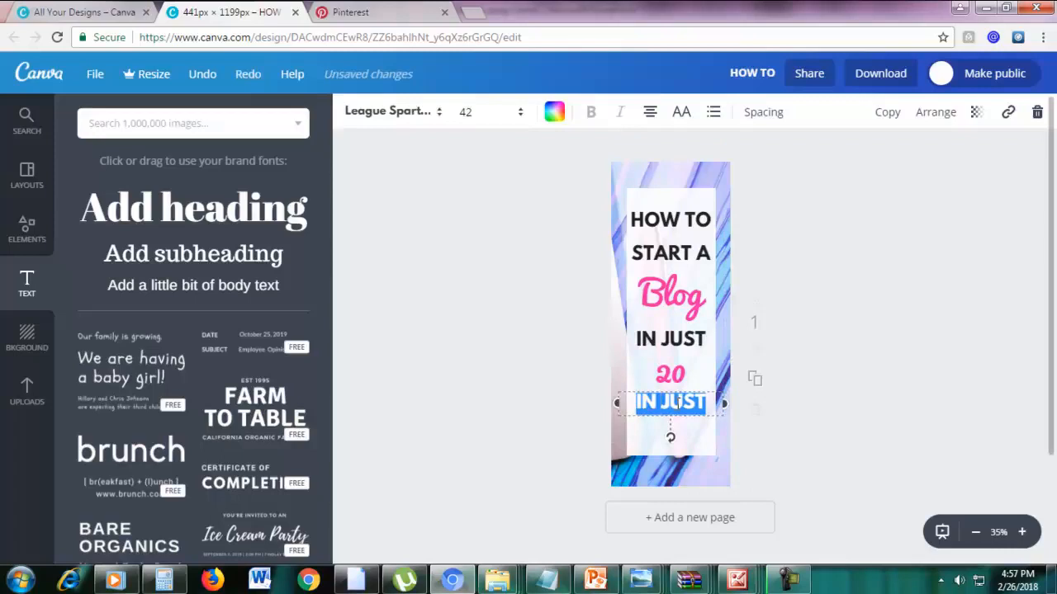
type("MINUTES")
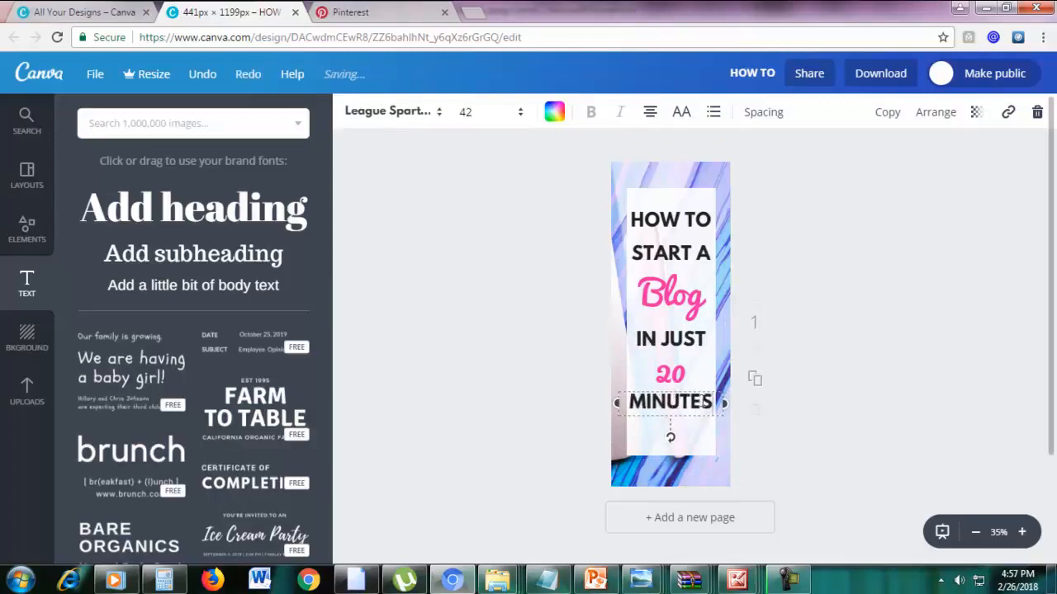
Set the font size of the pink "20" heading to 120
left_click(699, 387)
double_click(675, 376)
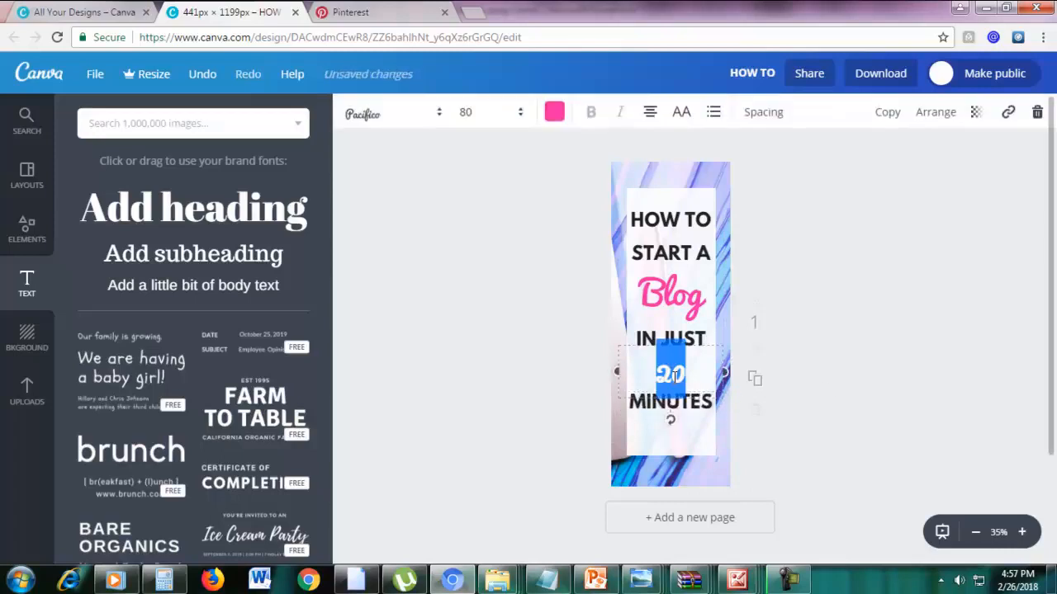
left_click(477, 114)
type("12")
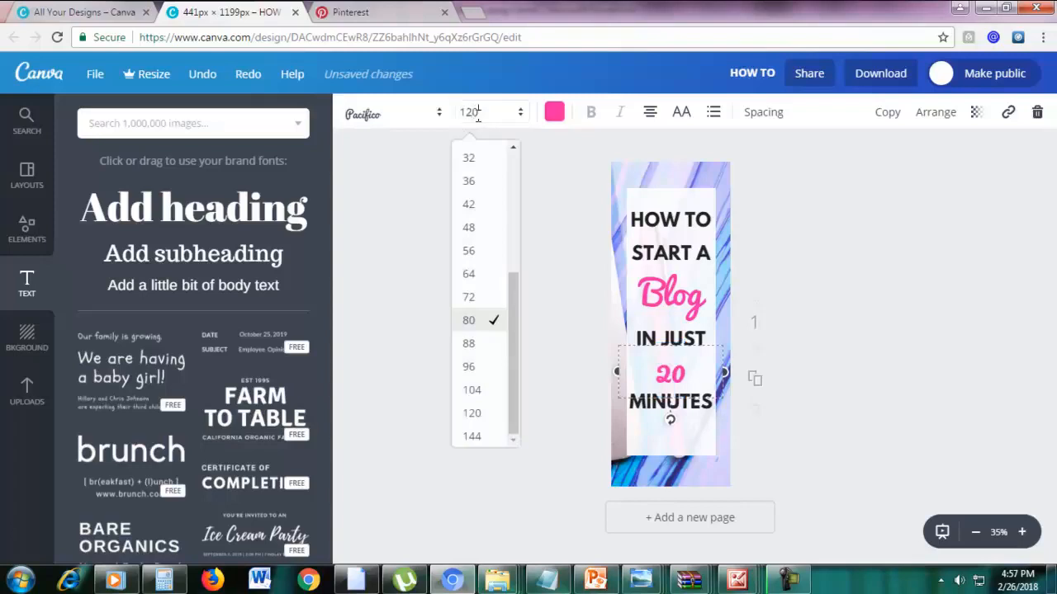
type("0")
key("Return")
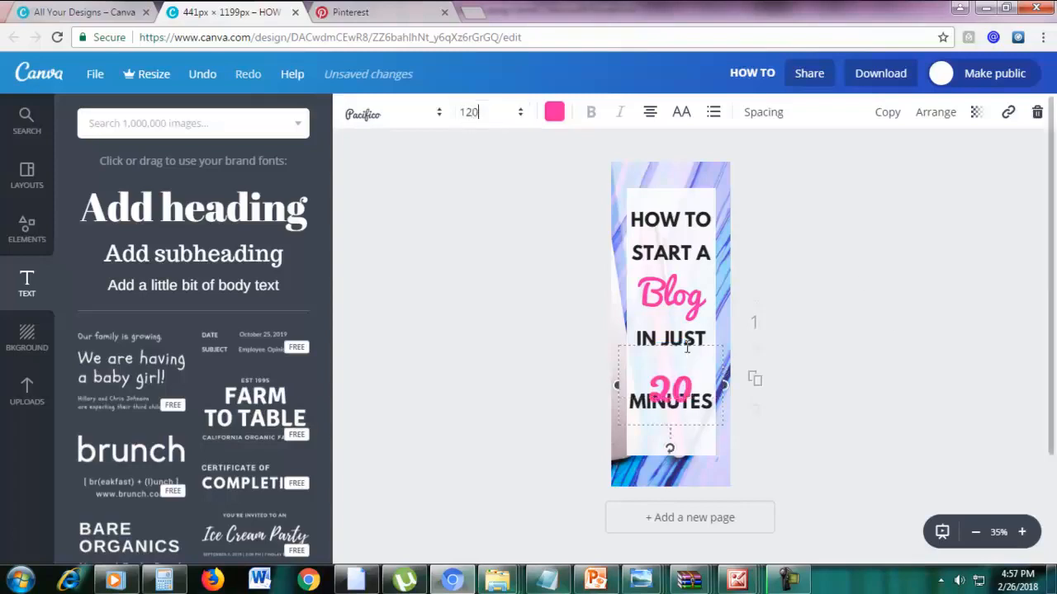
Set the font size of the "20" heading to 110 and position it between "IN JUST" and "MINUTES"
left_click(477, 112)
type("1")
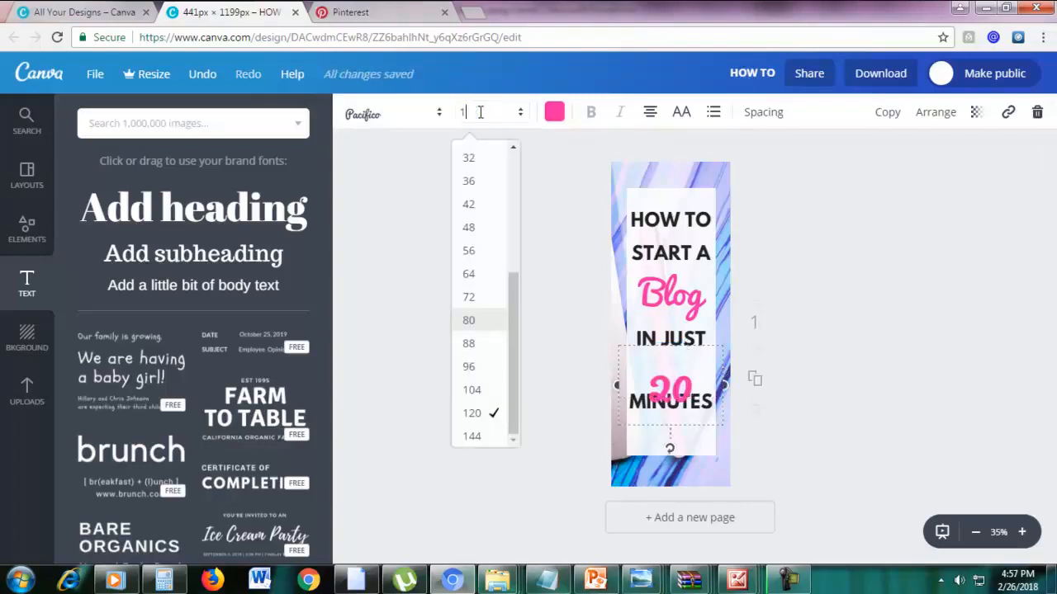
type("10")
key("Return")
left_click(1023, 311)
left_click_drag(675, 372, 674, 366)
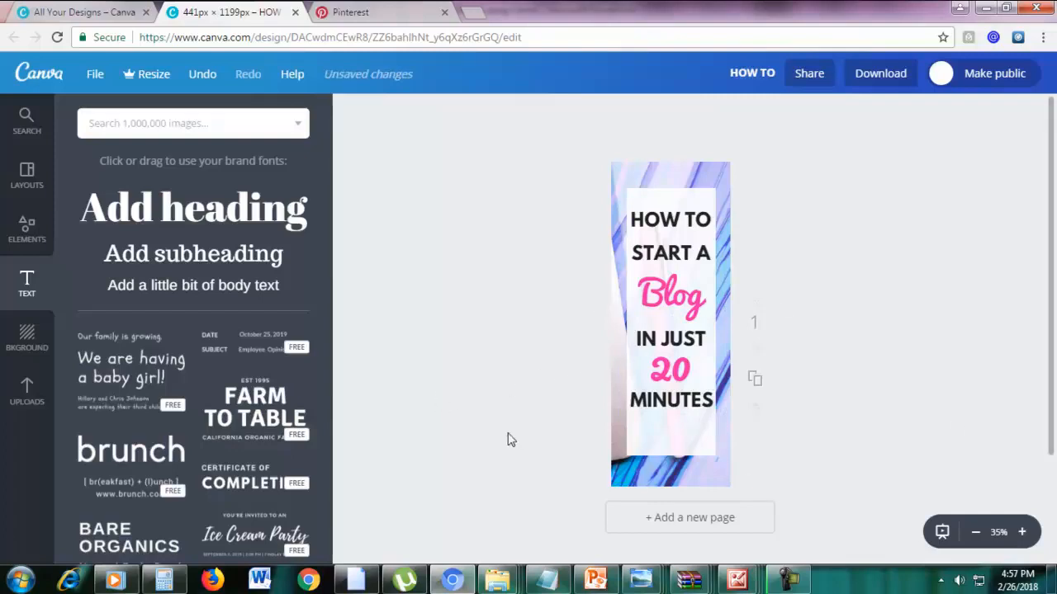
Add a solid square shape and fit it as a narrow band across the full width of the graphic's bottom edge
left_click(27, 231)
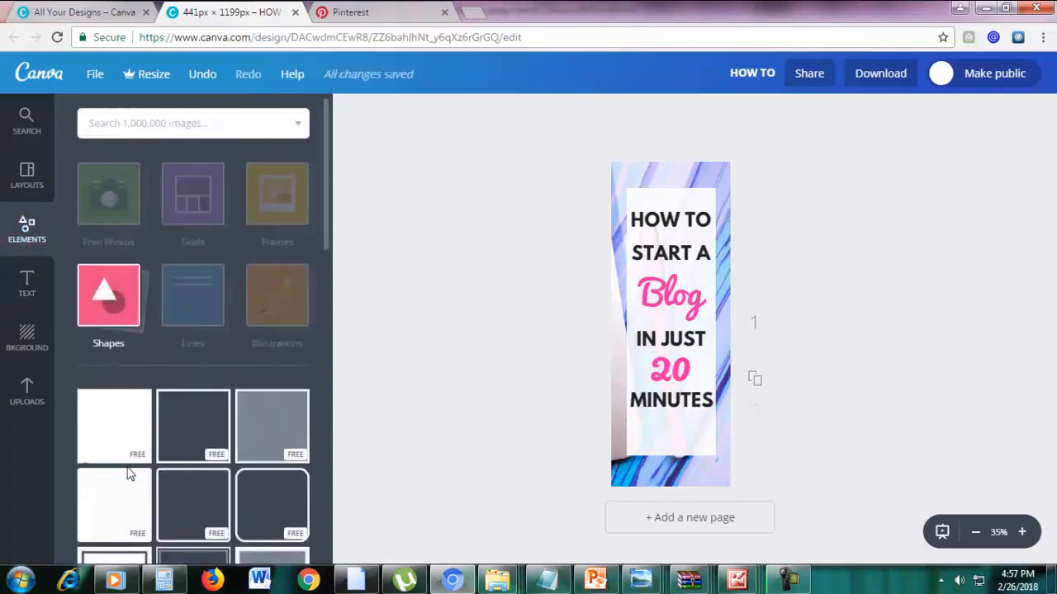
left_click(110, 439)
left_click_drag(671, 268, 651, 473)
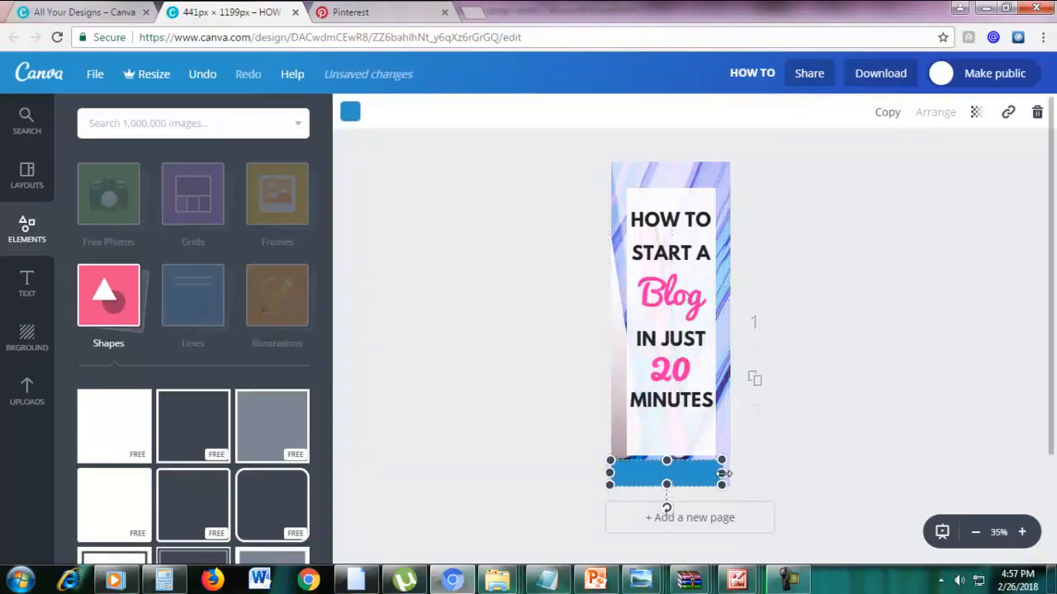
left_click_drag(721, 473, 738, 473)
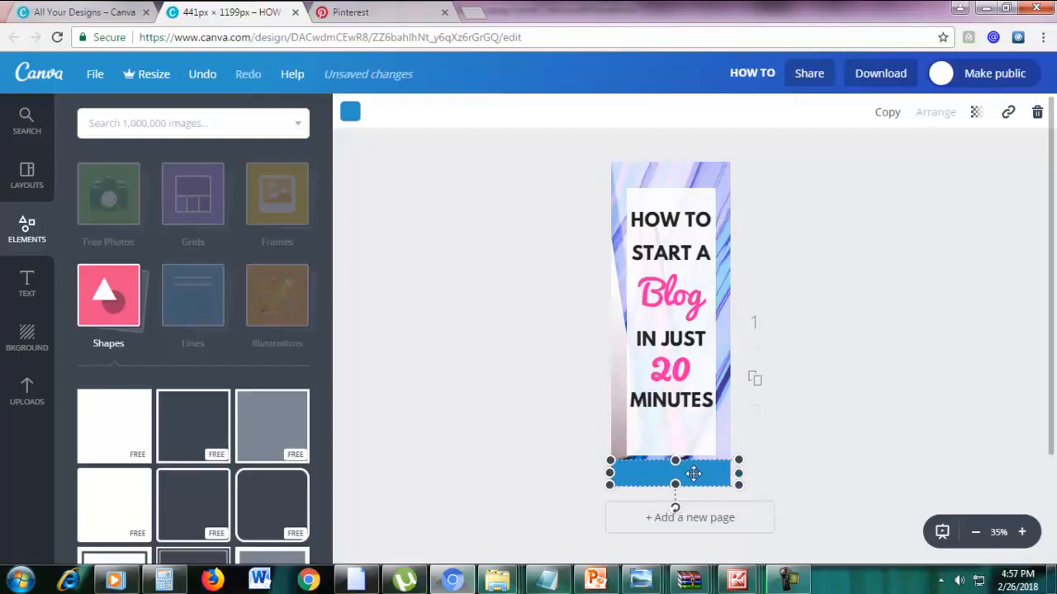
Change the fill colour of the band along the graphic's bottom edge to black
left_click(350, 113)
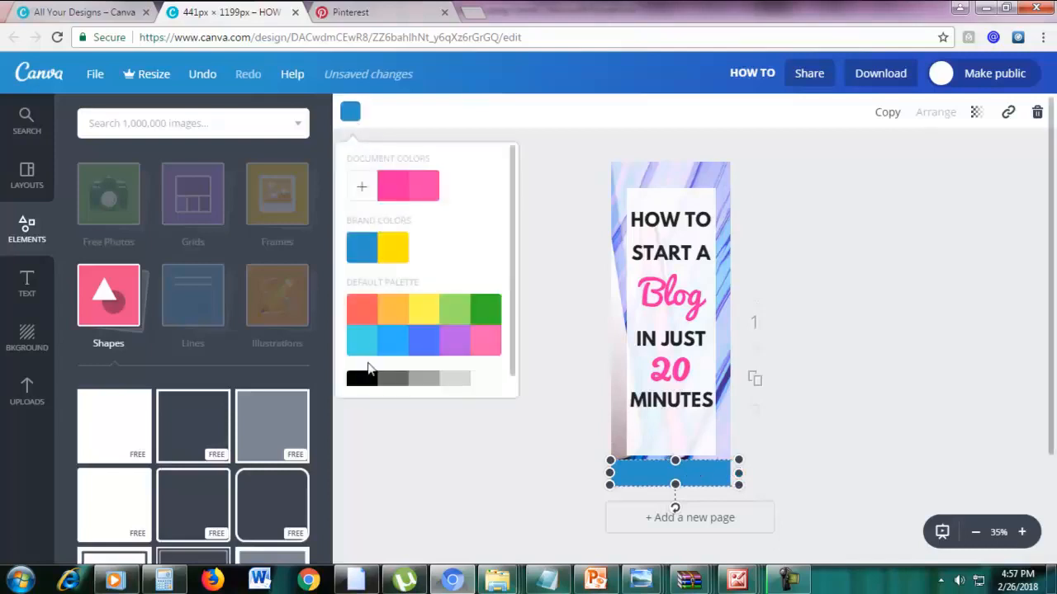
left_click(362, 382)
left_click(924, 373)
left_click(924, 373)
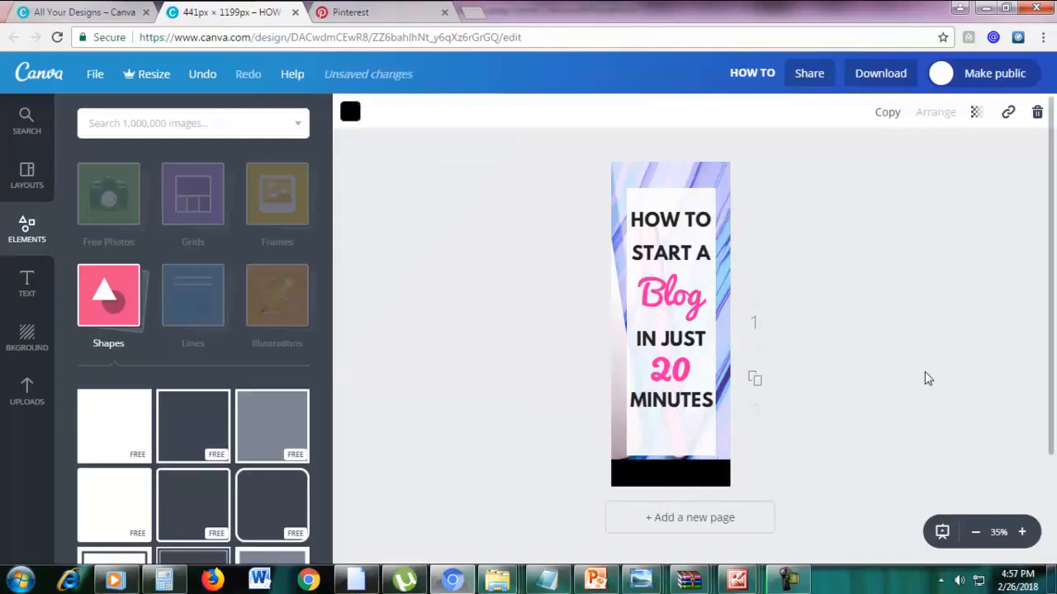
Shorten the white panel behind the headings to end just below "MINUTES" and set its transparency to 91
left_click(672, 450)
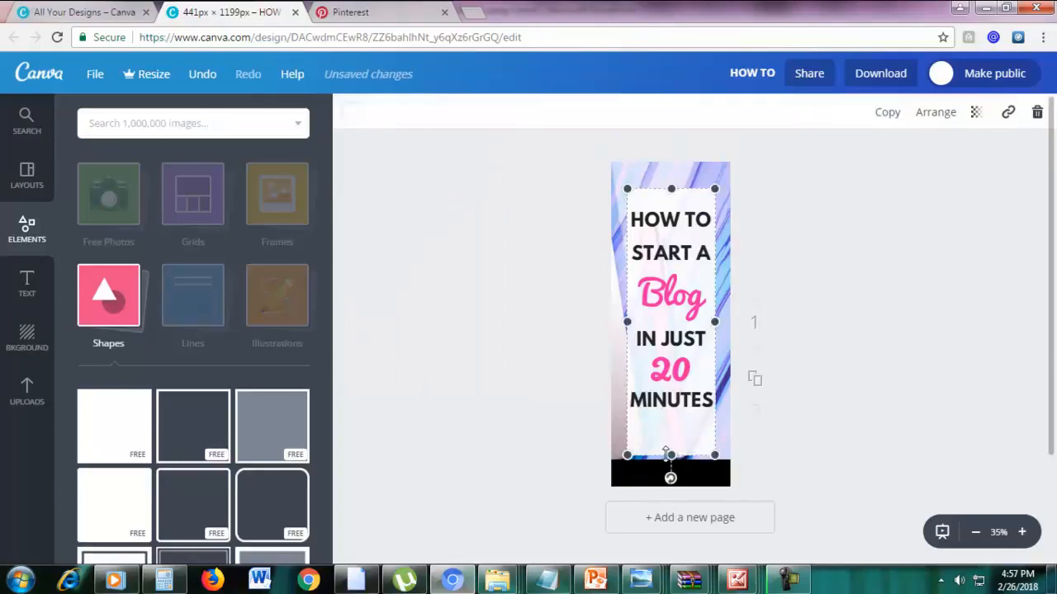
left_click_drag(671, 455, 671, 423)
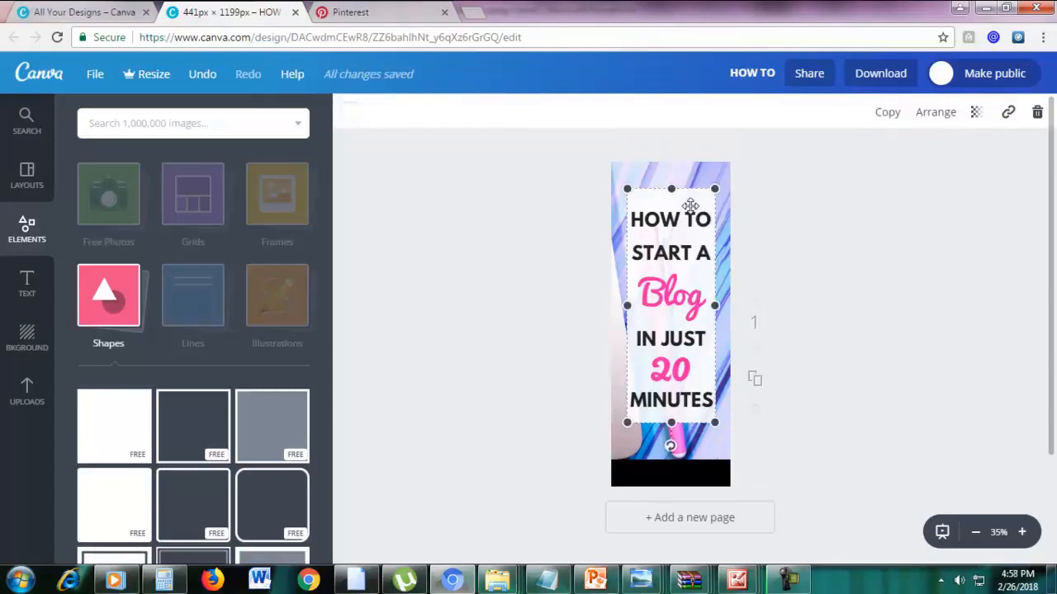
left_click(979, 118)
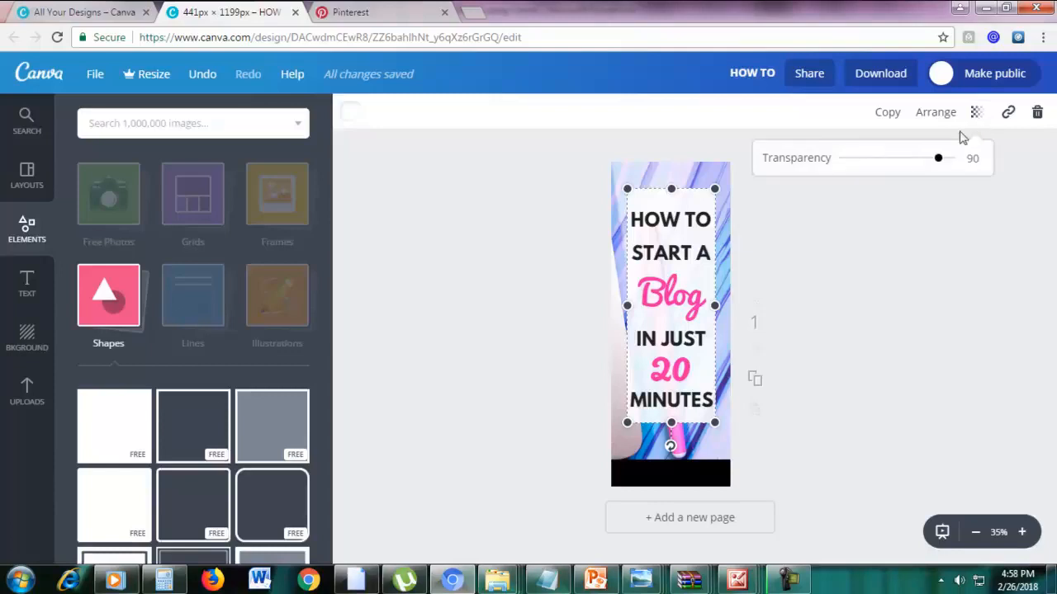
left_click_drag(935, 164, 963, 165)
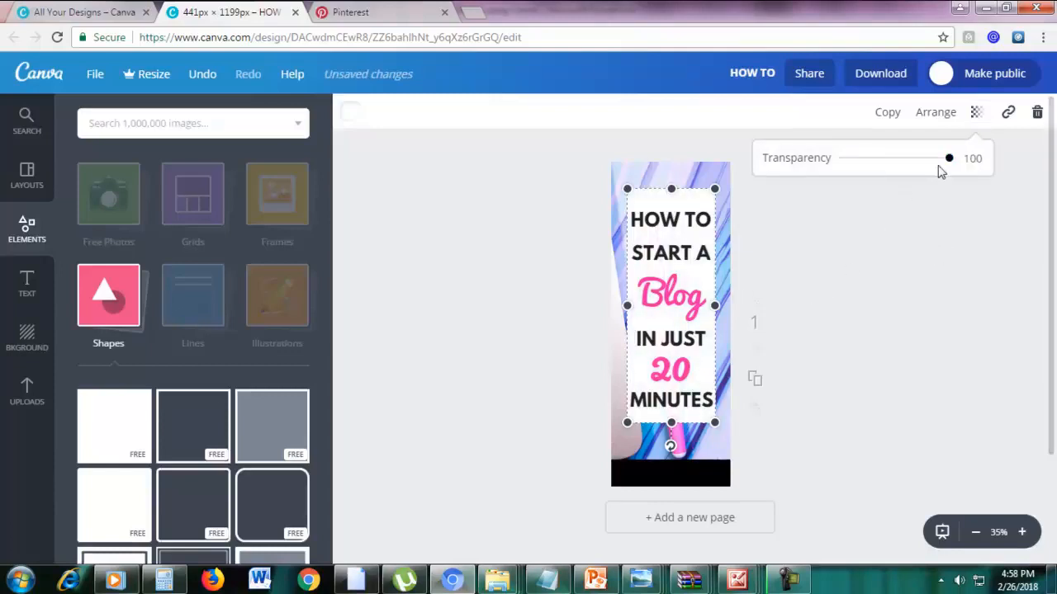
mouse_move(949, 158)
left_mouse_down()
mouse_move(915, 169)
mouse_move(943, 167)
left_mouse_up()
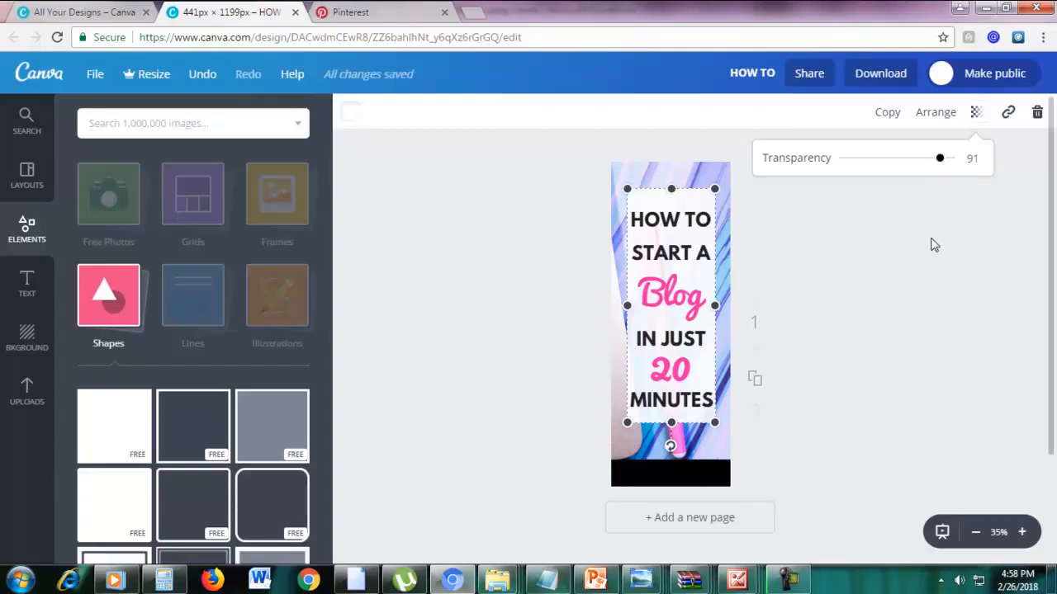
left_click(933, 245)
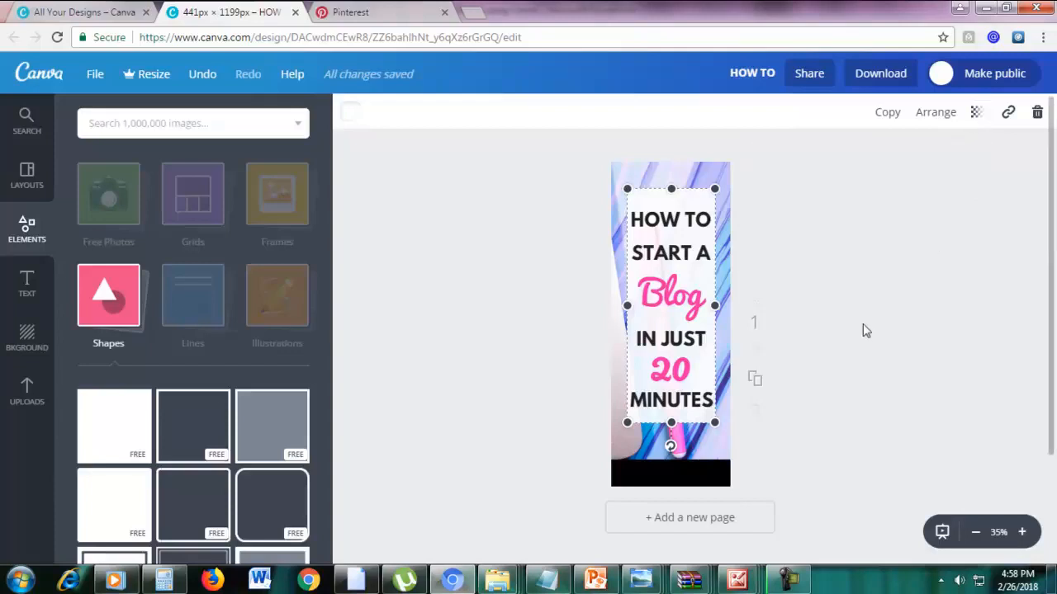
left_click(863, 323)
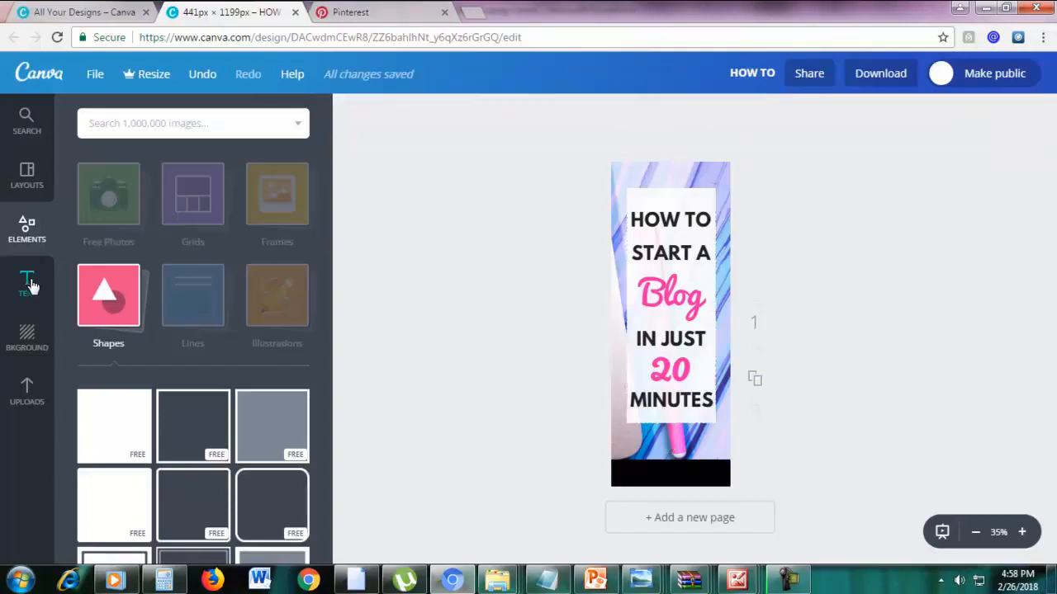
Add a subheading, centre it on the black band along the graphic's bottom edge and colour its text white
left_click(183, 263)
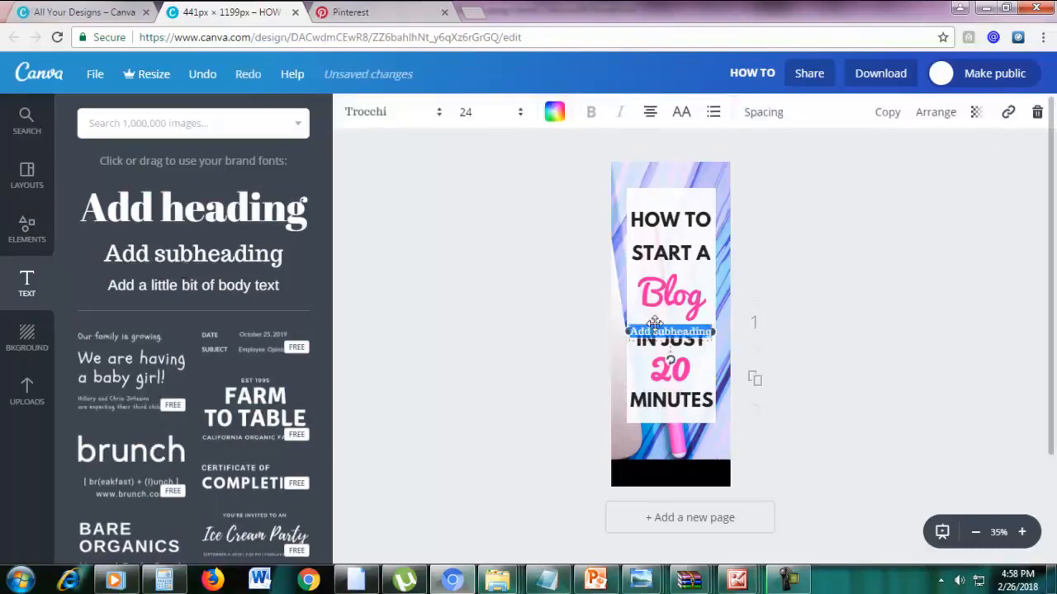
left_click_drag(657, 330, 655, 464)
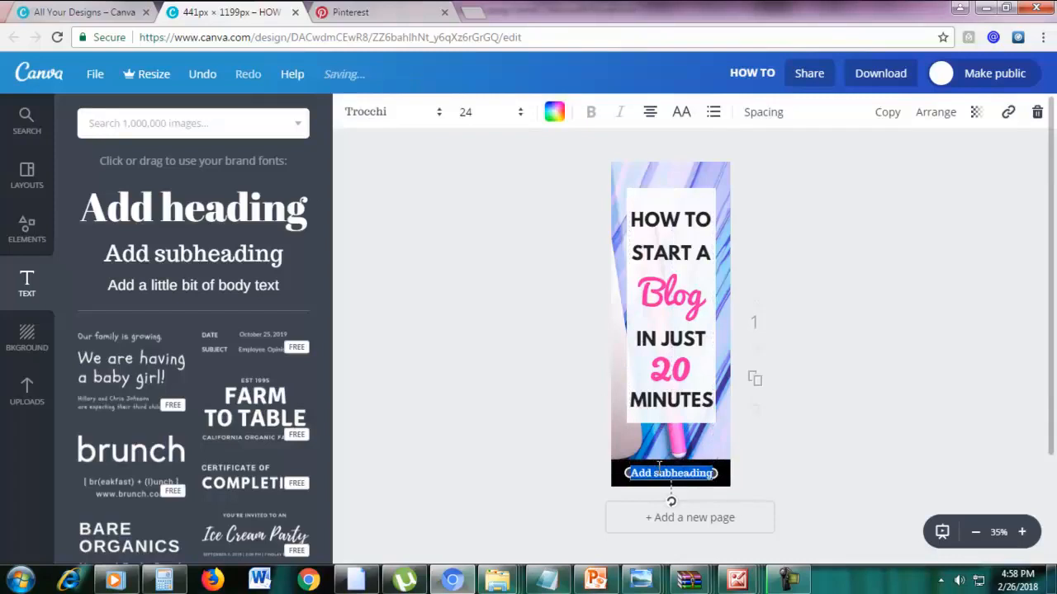
left_click(559, 118)
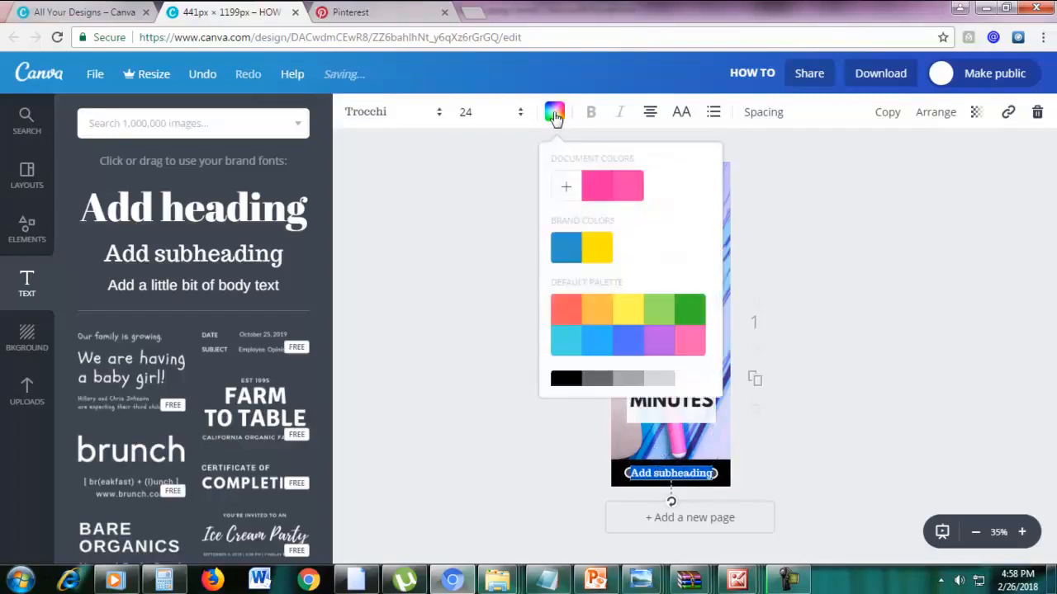
scroll(688, 368, "down", 1)
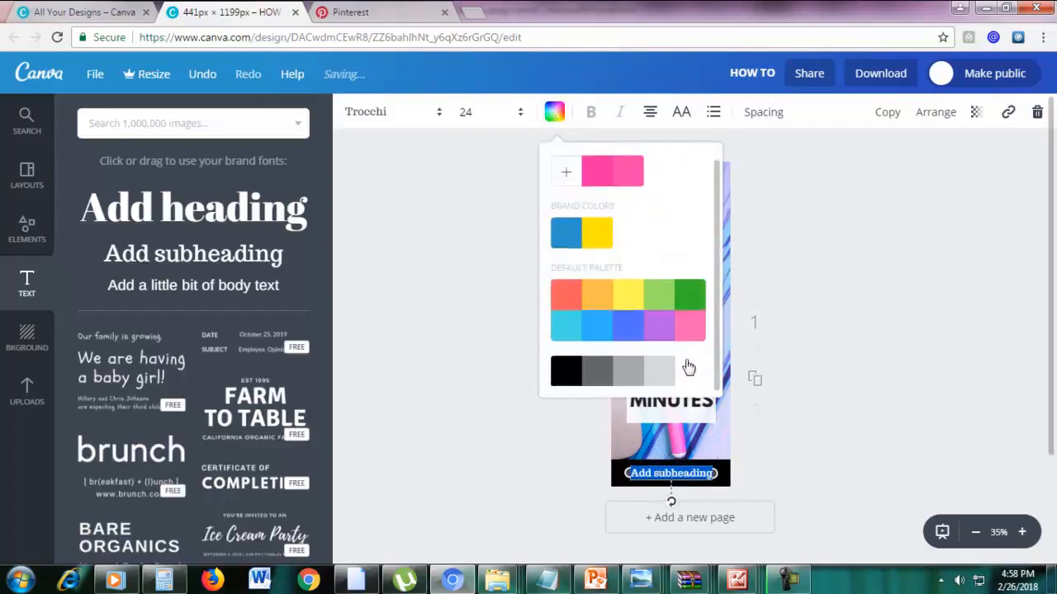
Replace the subheading's placeholder text on the black band with "marketingboo.com"
double_click(698, 475)
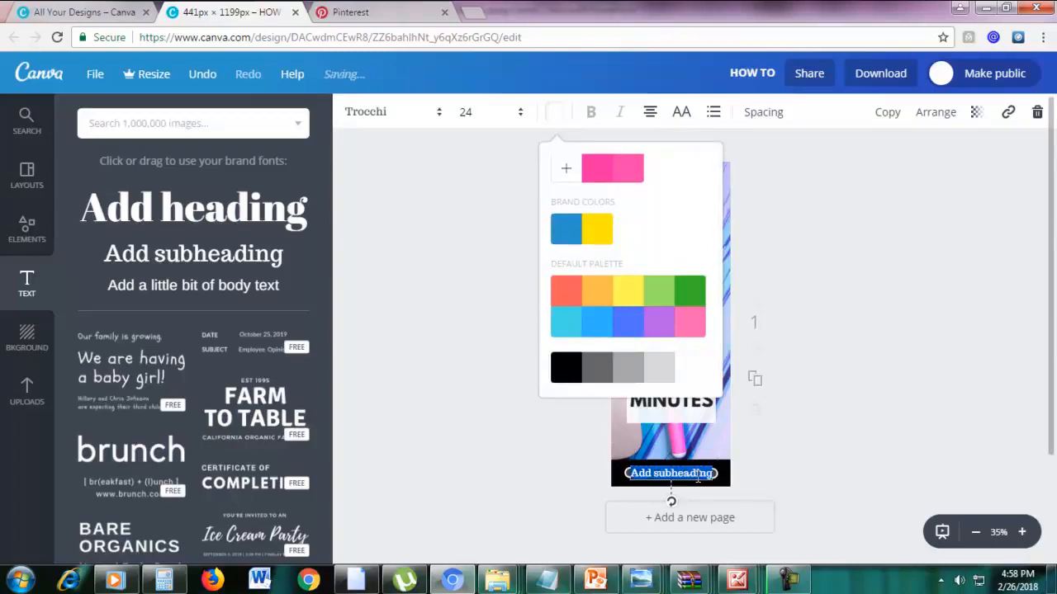
type("MA")
type("rketingboo.com")
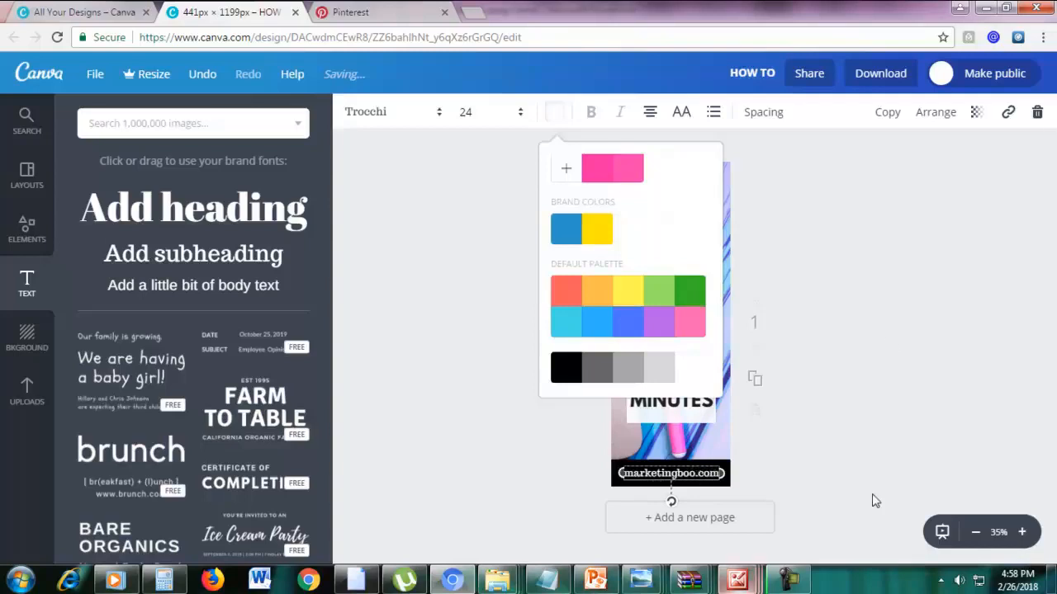
left_click(889, 344)
left_click(890, 345)
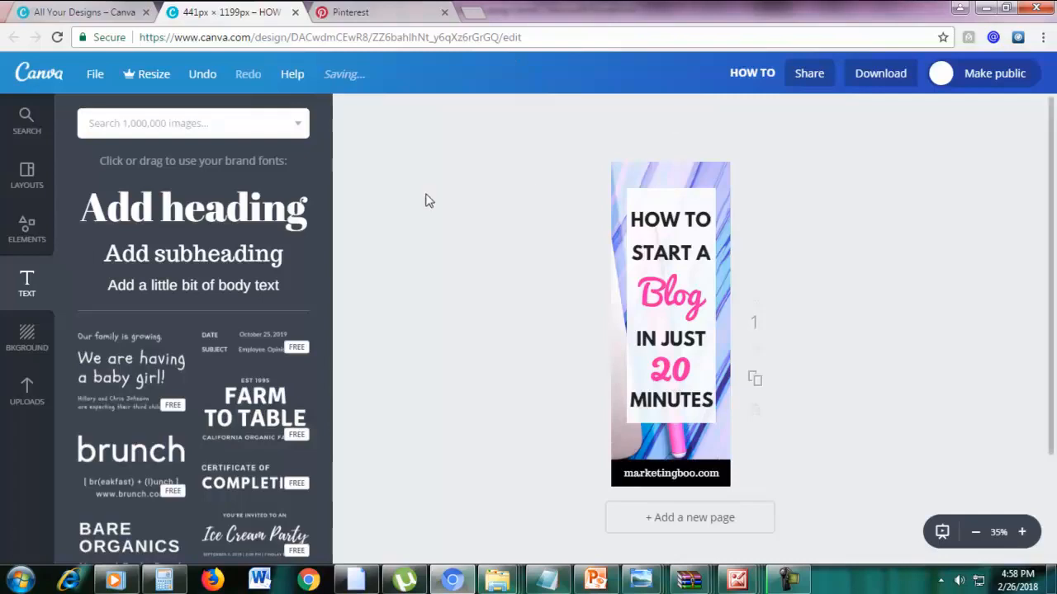
Upload the image fstockphotosb-20 from the STOCK PHOTOS folder
left_click(27, 395)
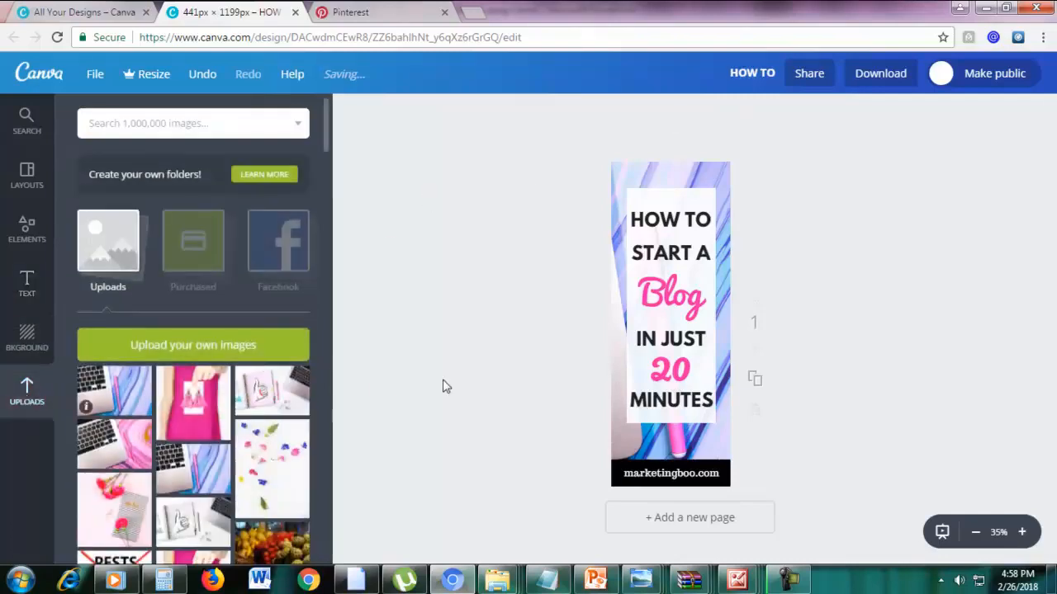
left_click(223, 357)
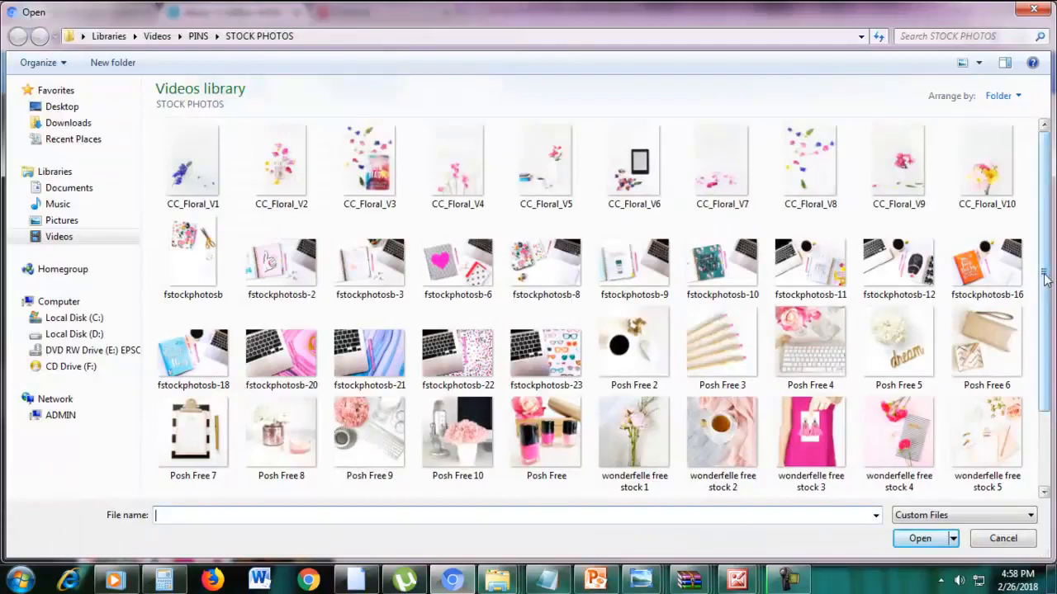
scroll(1043, 281, "down", 1)
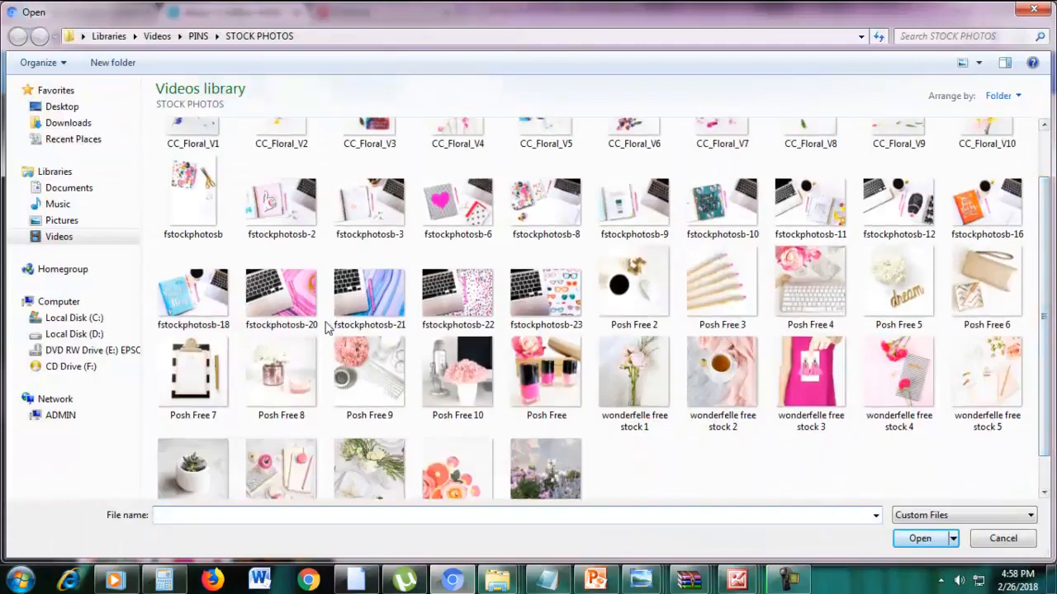
double_click(296, 318)
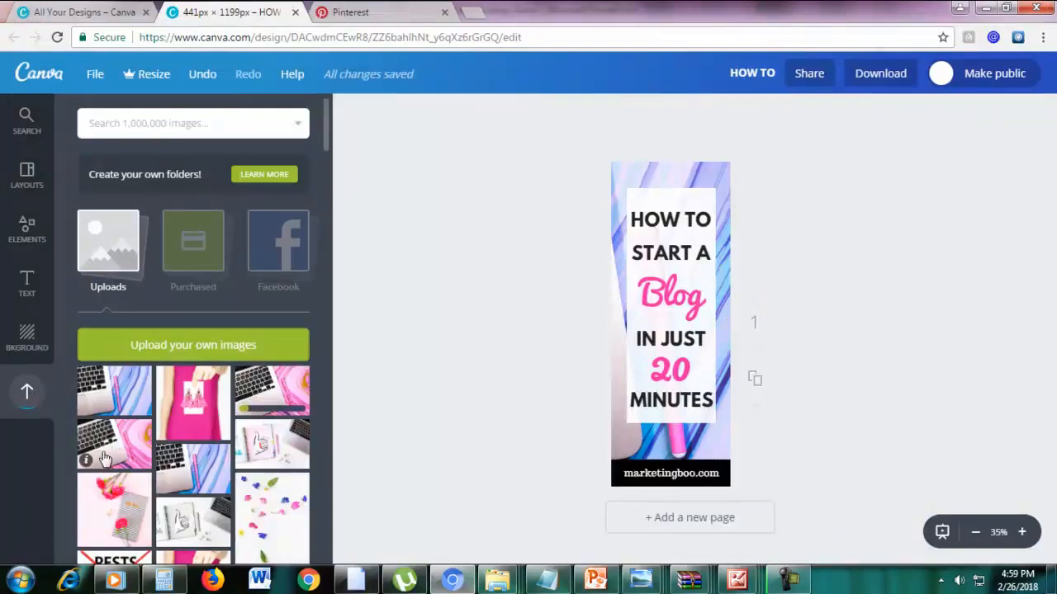
Place the pink laptop photo on the lower part of the graphic and send it backward behind the headings and black band
left_click_drag(105, 459, 650, 408)
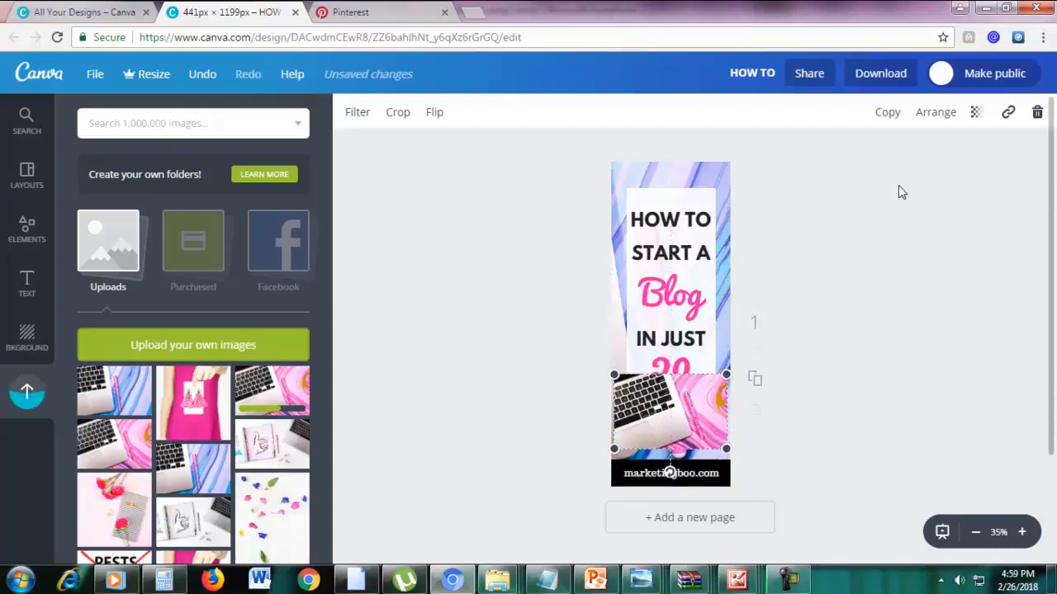
left_click(925, 122)
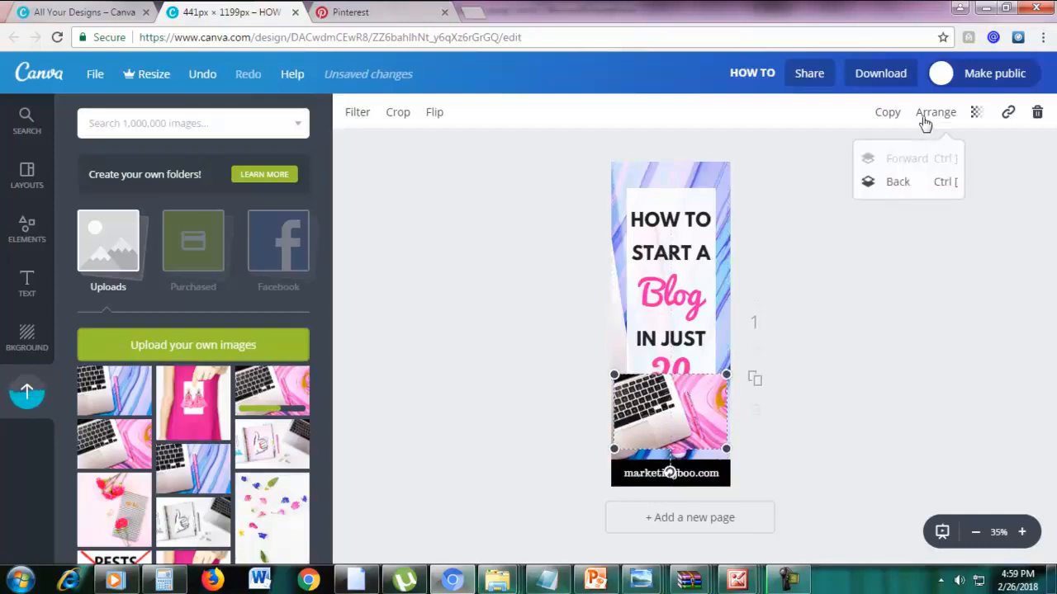
left_click(899, 183)
left_click_drag(692, 423, 698, 450)
Delete the blue laptop photo that serves as the graphic's background
left_click(670, 180)
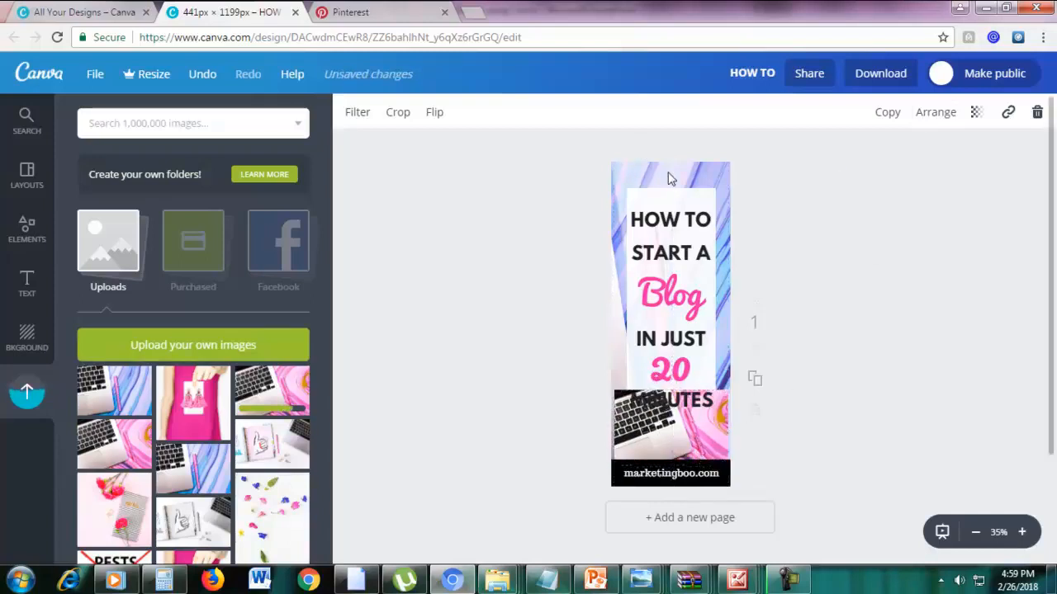
left_click(1037, 112)
Enlarge the pink laptop photo to about the graphic's full height and shift it so its pink marbled area fills the graphic
mouse_move(660, 431)
left_mouse_down()
mouse_move(627, 248)
mouse_move(620, 365)
mouse_move(660, 431)
left_mouse_up()
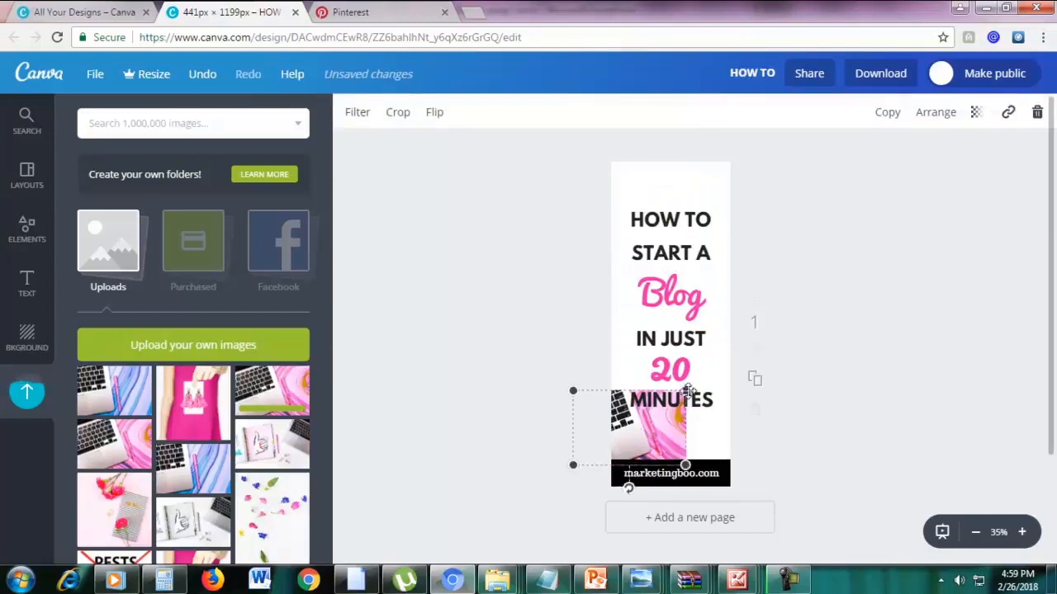
double_click(686, 392)
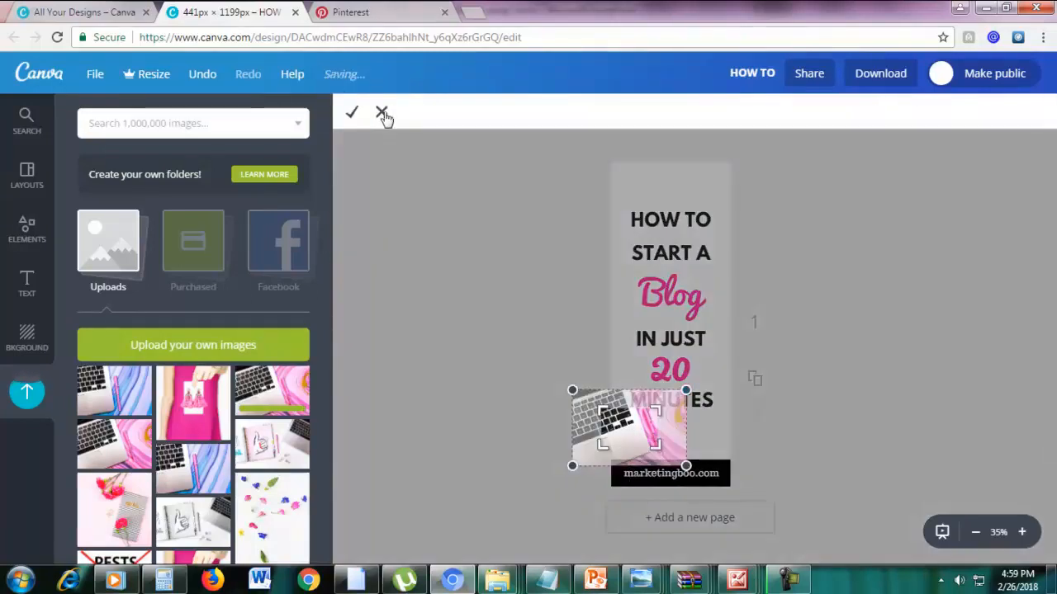
left_click(380, 112)
left_click_drag(686, 393, 1050, 116)
left_click_drag(813, 307, 642, 296)
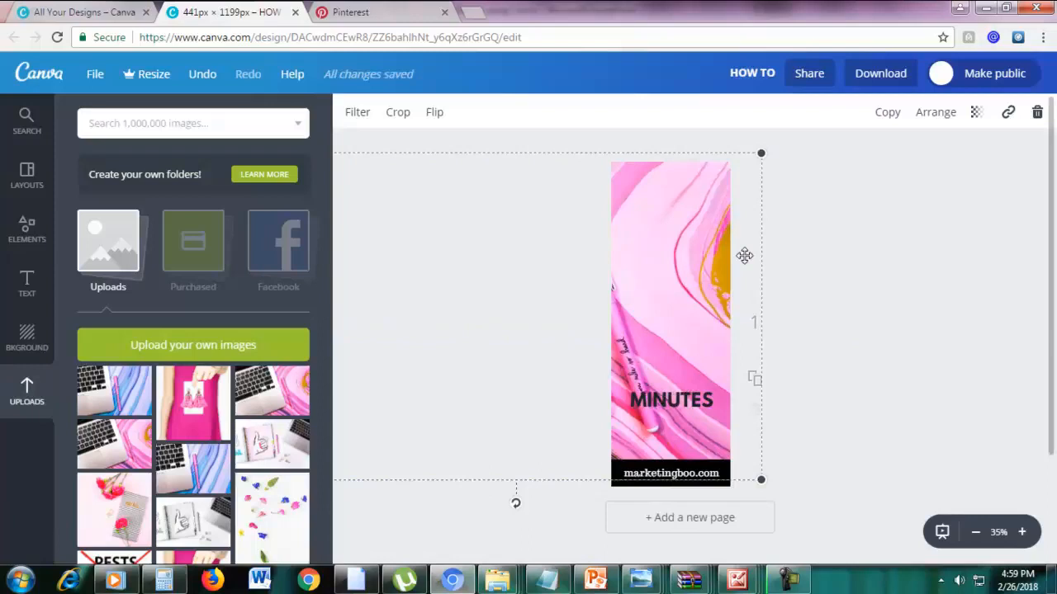
Send the enlarged pink photo to the very back, behind all the headings and the white panel
left_click_drag(724, 237, 719, 285)
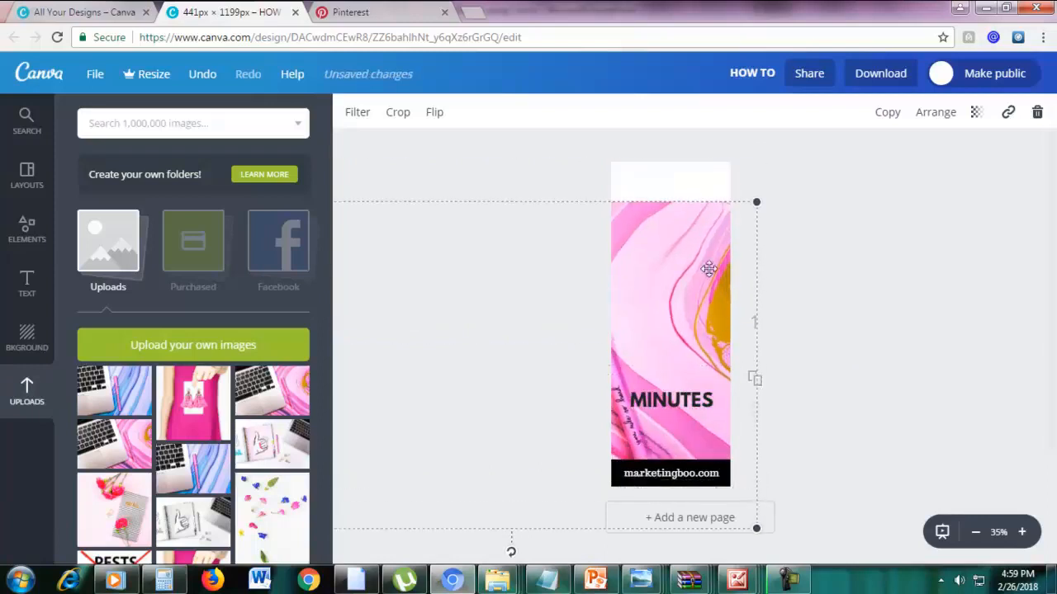
double_click(709, 265)
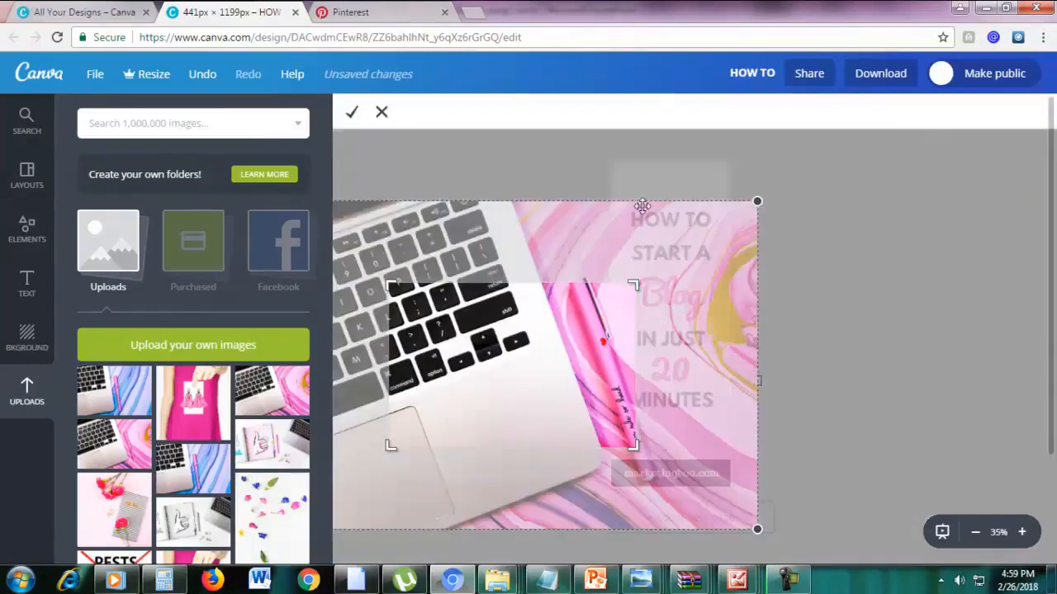
left_click(375, 114)
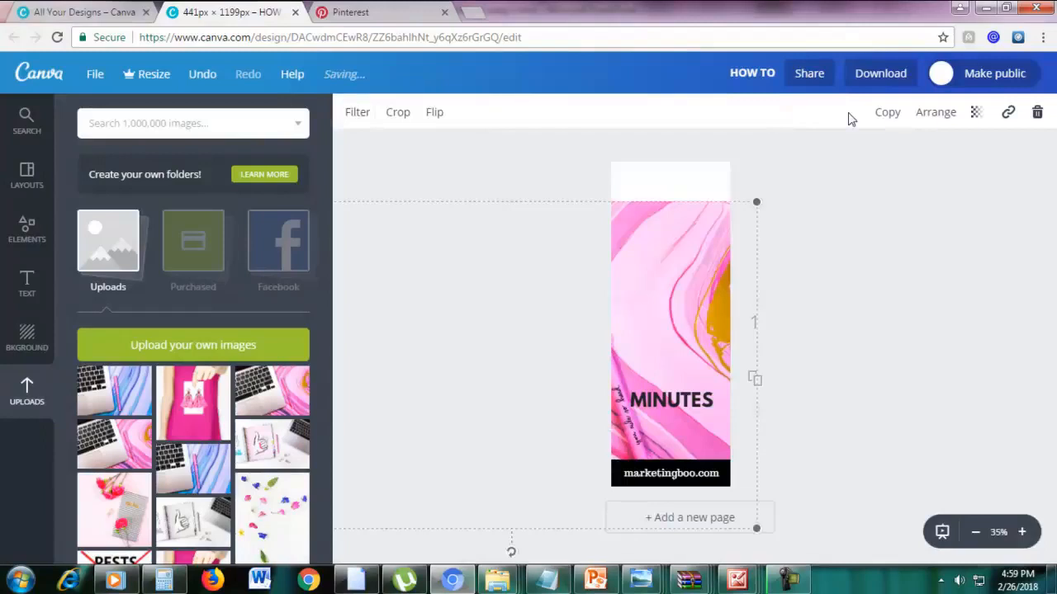
left_click(933, 114)
left_click(897, 182)
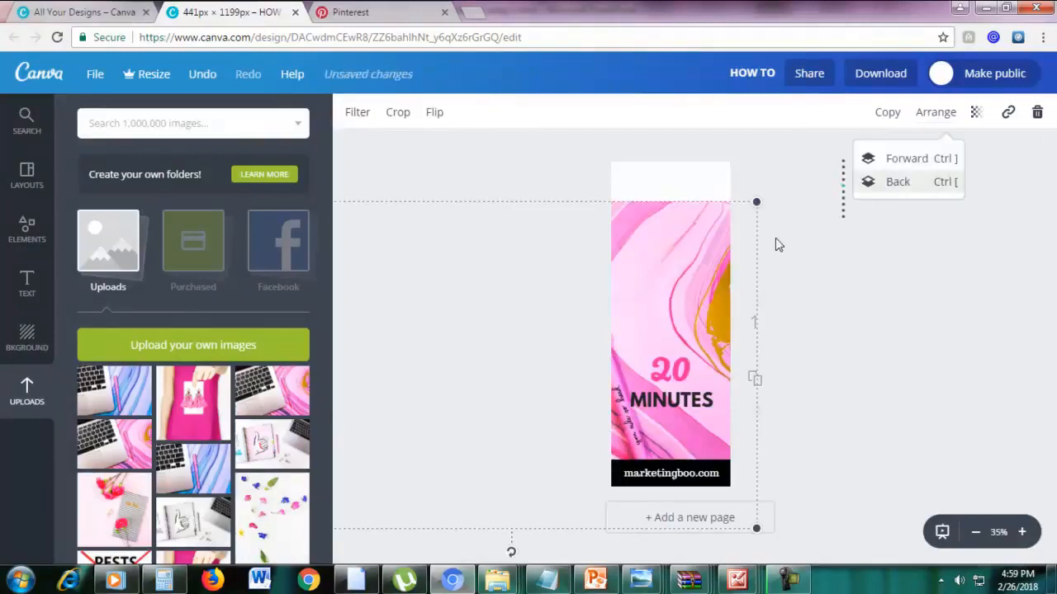
left_click_drag(717, 335, 710, 454)
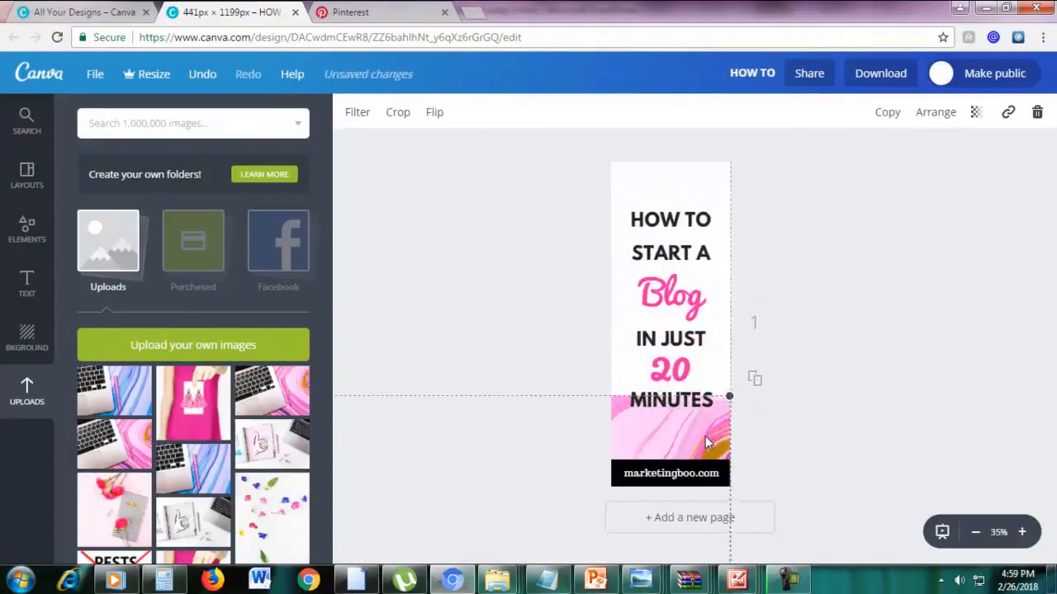
mouse_move(690, 409)
left_mouse_down()
mouse_move(695, 443)
mouse_move(695, 409)
mouse_move(693, 420)
left_mouse_up()
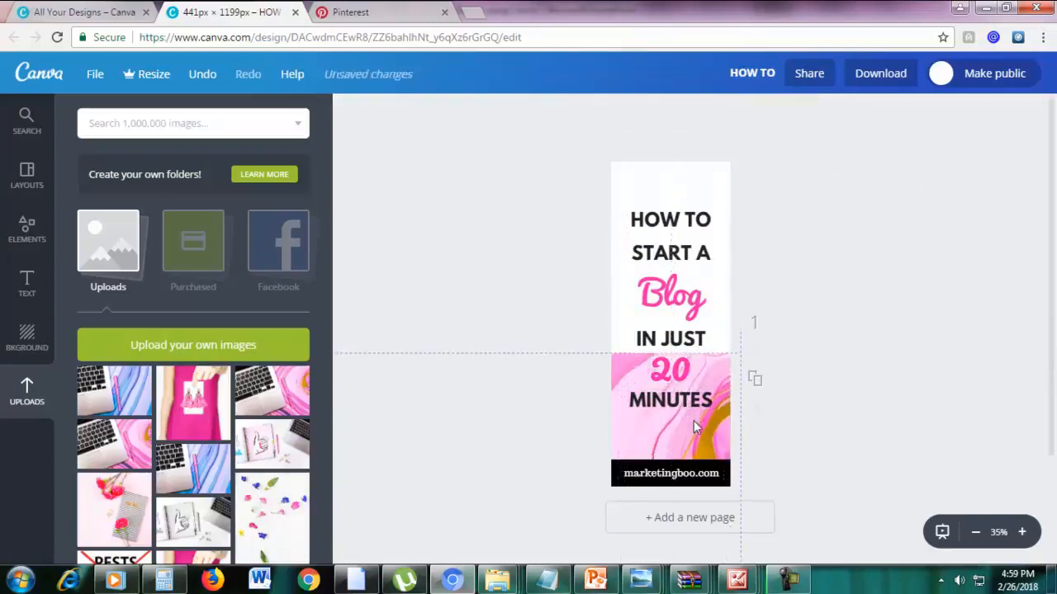
left_click(677, 221)
left_click(677, 417)
left_click(672, 446)
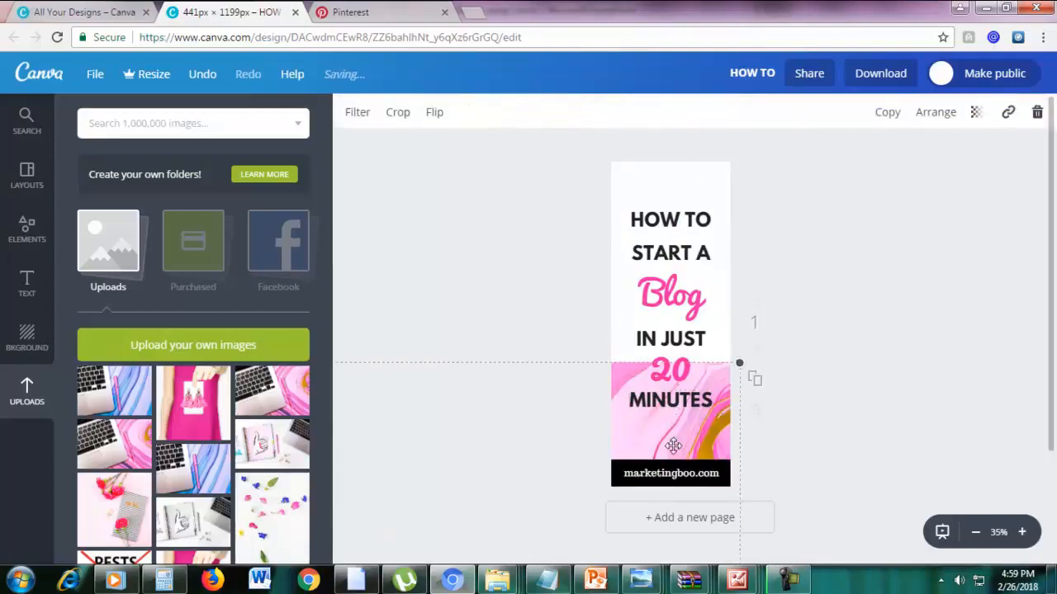
left_click(937, 112)
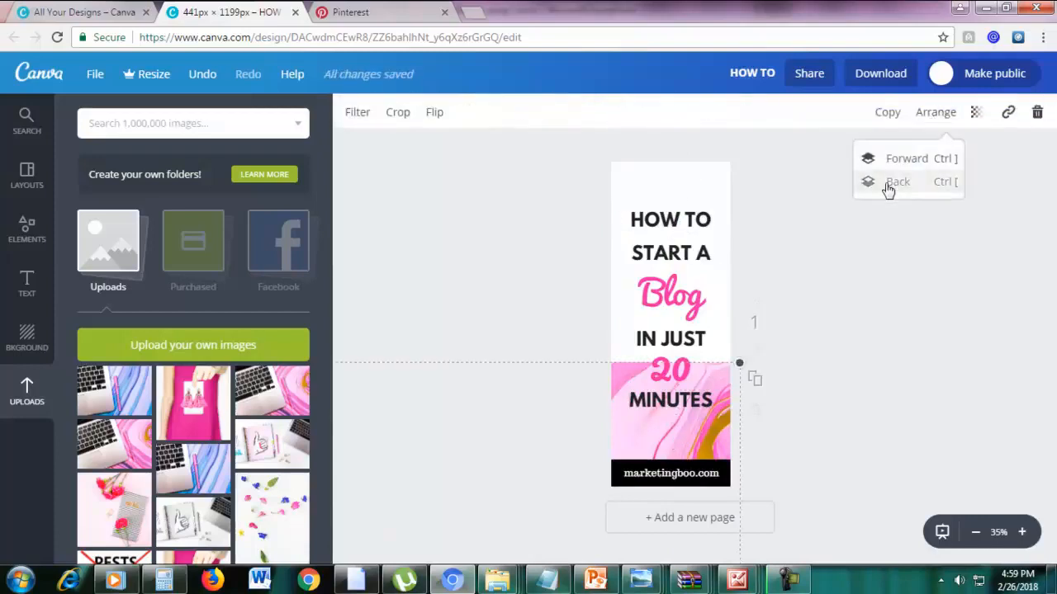
left_click(887, 187)
Reposition the pink photo to cover the whole graphic, with its gold marbled patch showing beside the white panel
left_click_drag(704, 446, 737, 247)
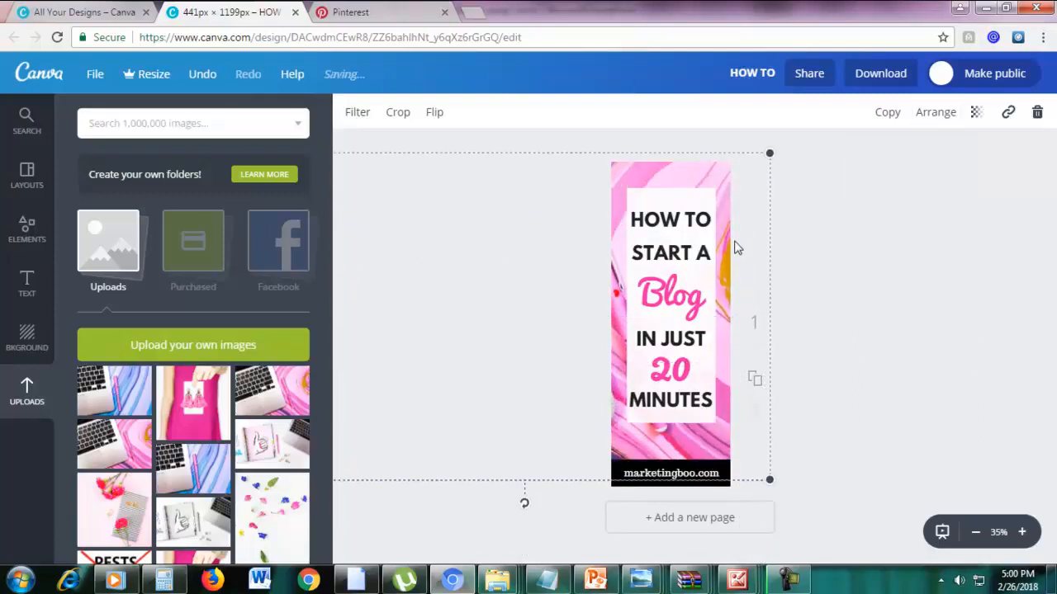
left_click(834, 247)
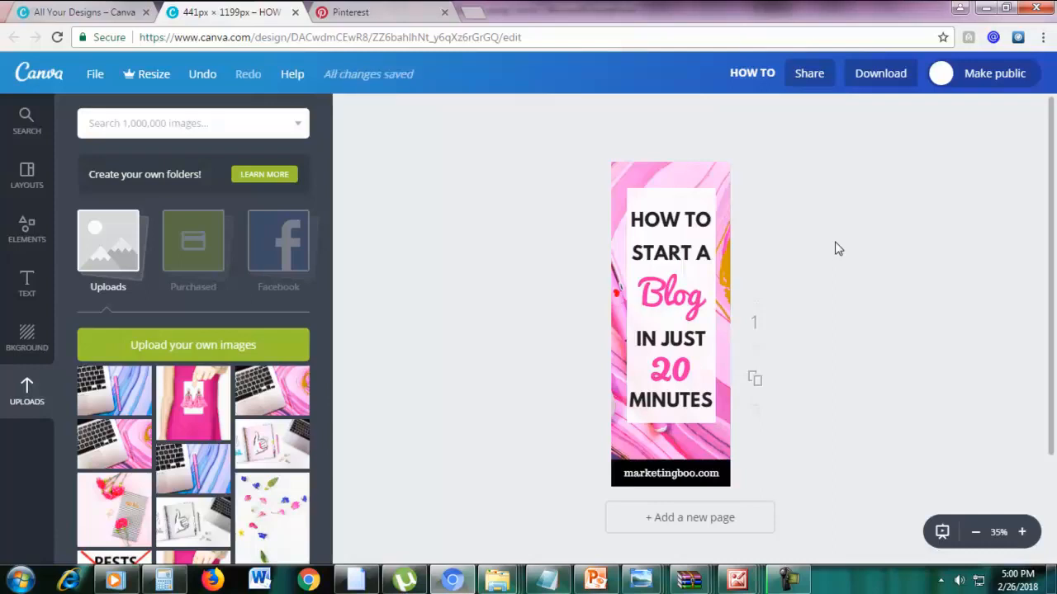
mouse_move(659, 165)
left_mouse_down()
mouse_move(651, 179)
mouse_move(671, 168)
left_mouse_up()
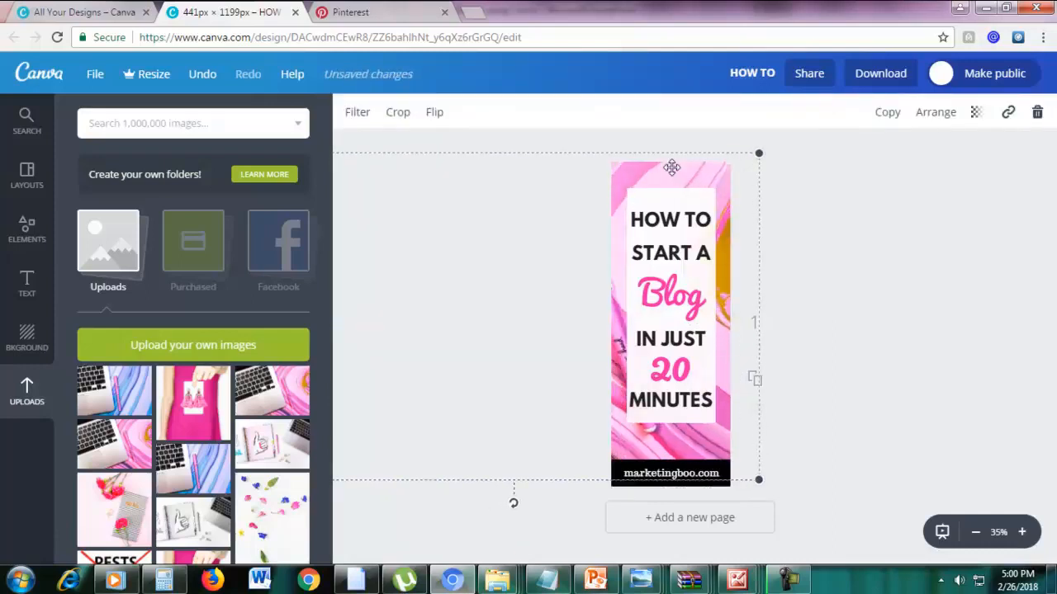